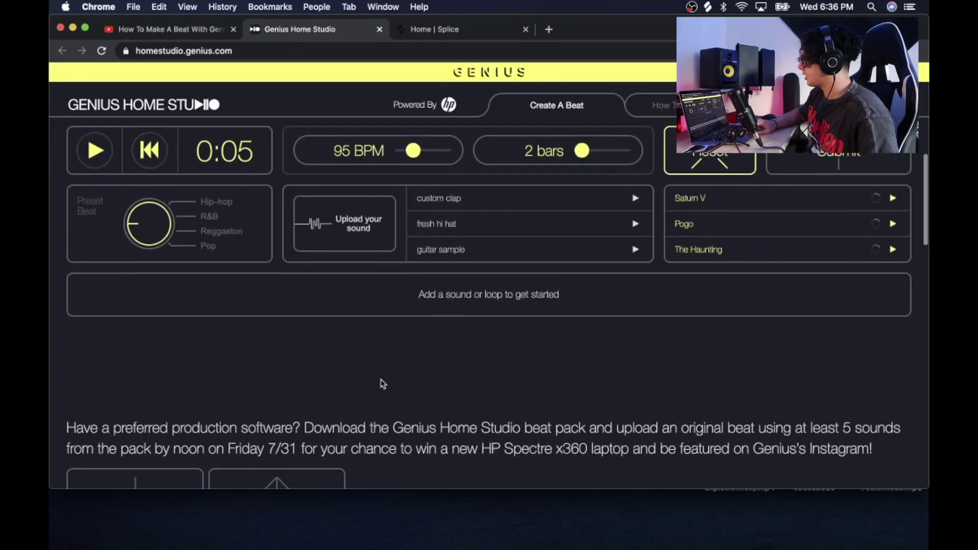
Watch the How To Make A Beat With Genius Home Studio tutorial, then switch to the beat maker
{"action": "scroll", "coordinate": [382, 382], "scroll_direction": "up", "scroll_amount": 1}
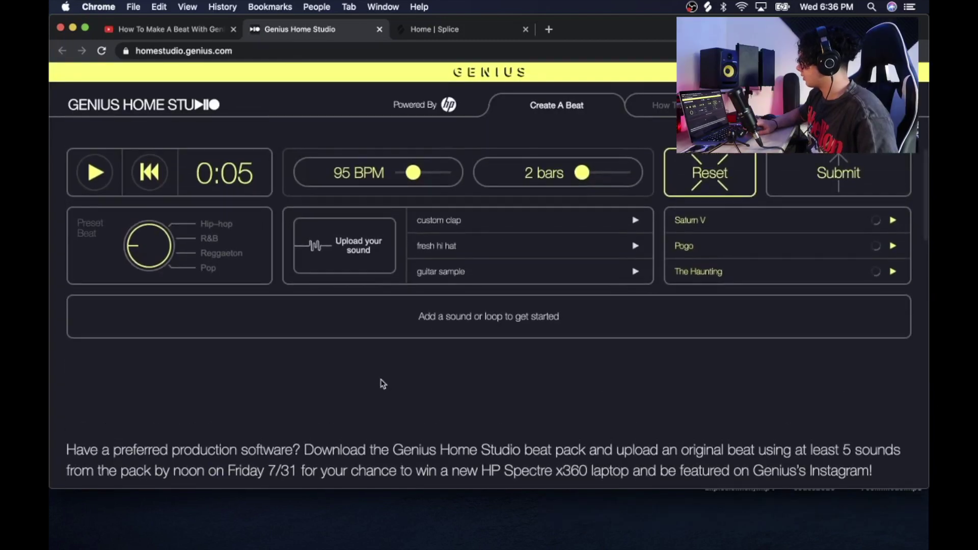
Set the beat to 145 BPM and 4 bars, then preview the Riser sound
{"action": "scroll", "coordinate": [383, 384], "scroll_direction": "down", "scroll_amount": 1}
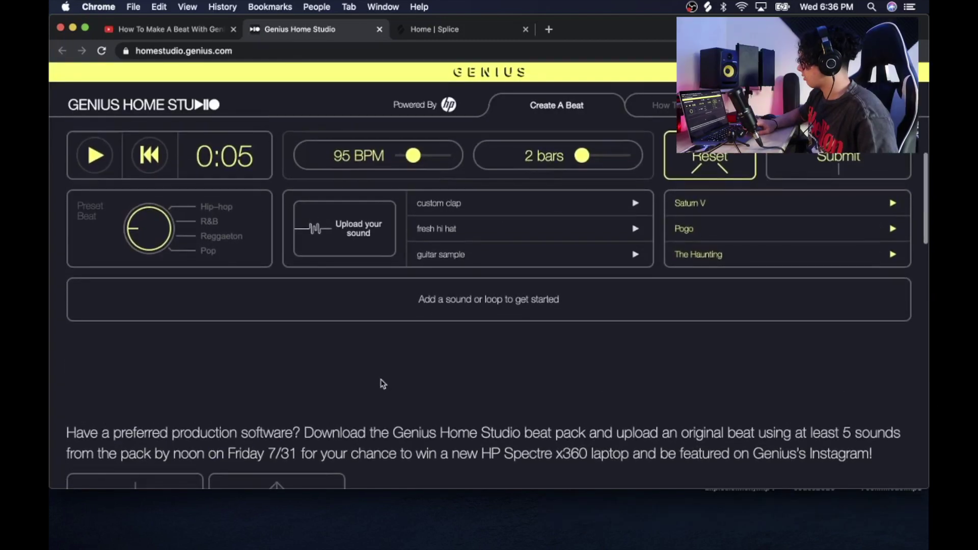
{"action": "scroll", "coordinate": [383, 384], "scroll_direction": "up", "scroll_amount": 1}
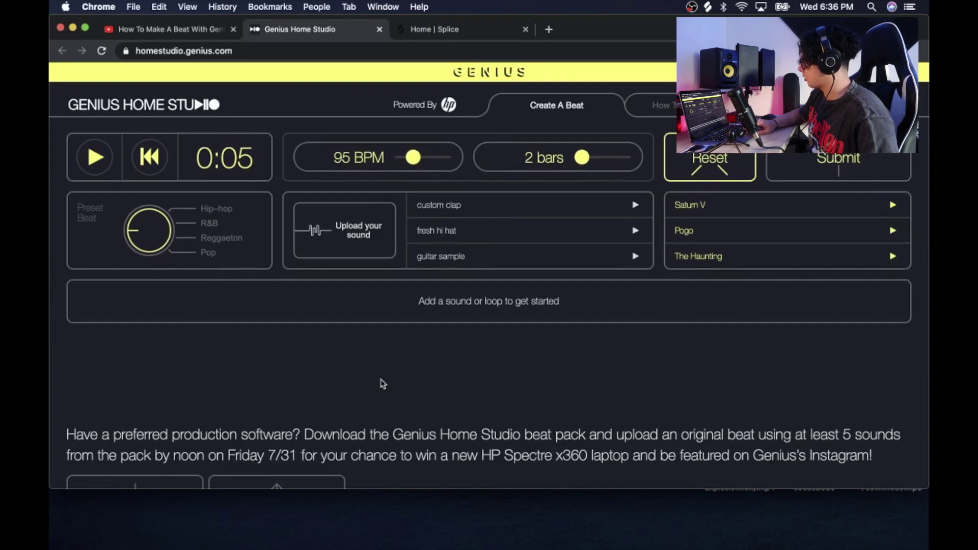
{"action": "scroll", "coordinate": [383, 384], "scroll_direction": "down", "scroll_amount": 1}
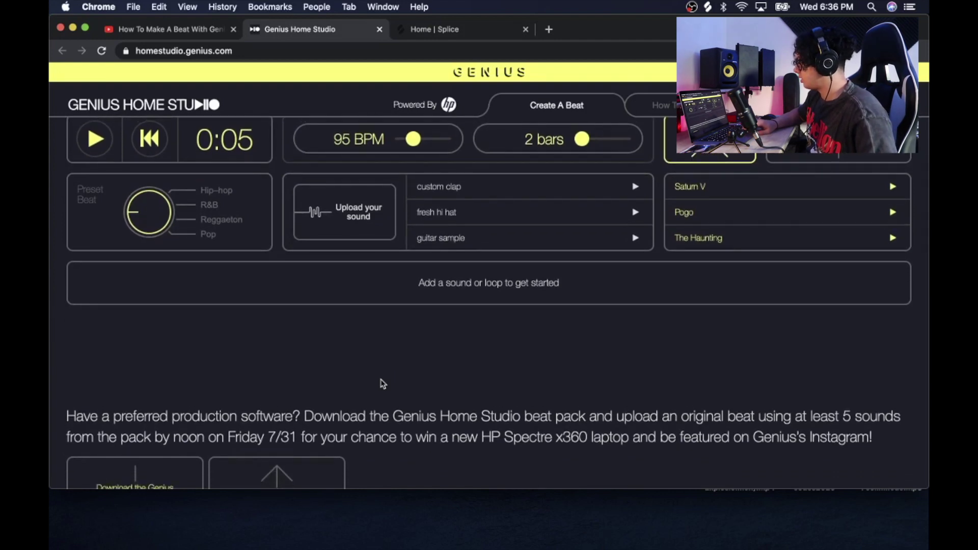
{"action": "scroll", "coordinate": [383, 384], "scroll_direction": "up", "scroll_amount": 2}
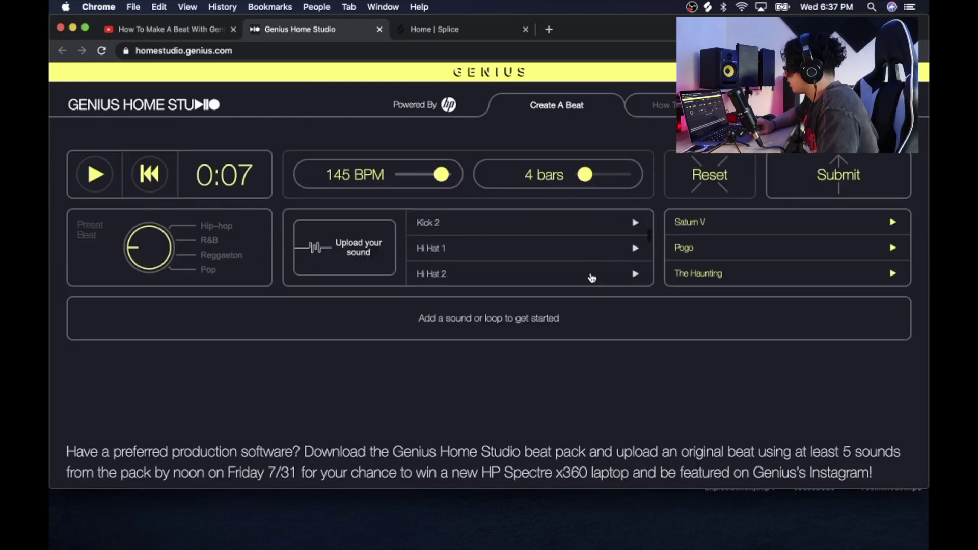
{"action": "scroll", "coordinate": [590, 277], "scroll_direction": "up", "scroll_amount": 3}
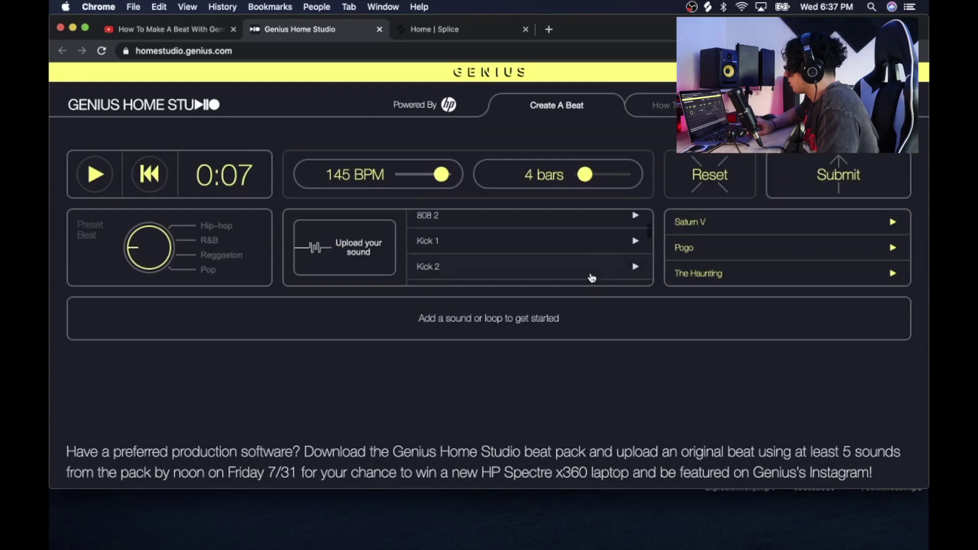
{"action": "scroll", "coordinate": [592, 252], "scroll_direction": "up", "scroll_amount": 1}
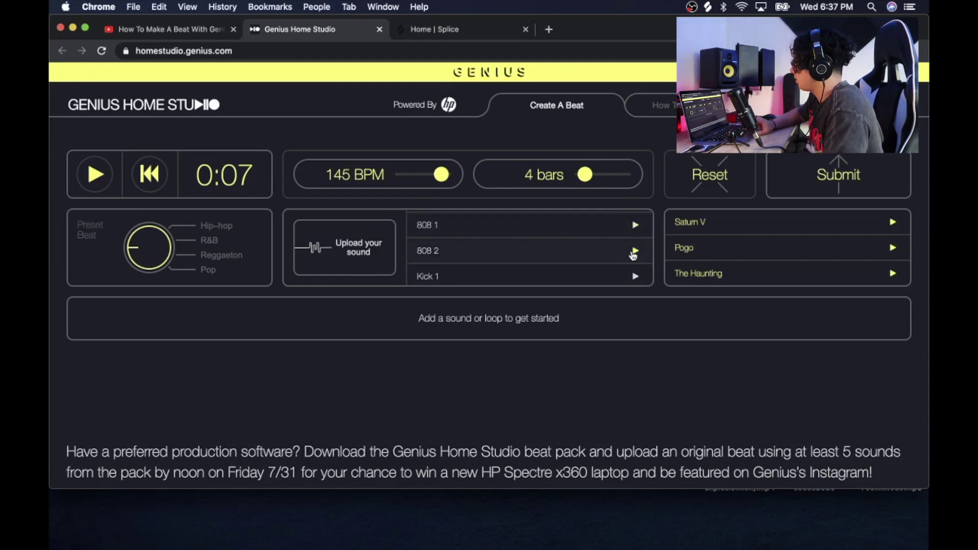
{"action": "scroll", "coordinate": [633, 254], "scroll_direction": "down", "scroll_amount": 2}
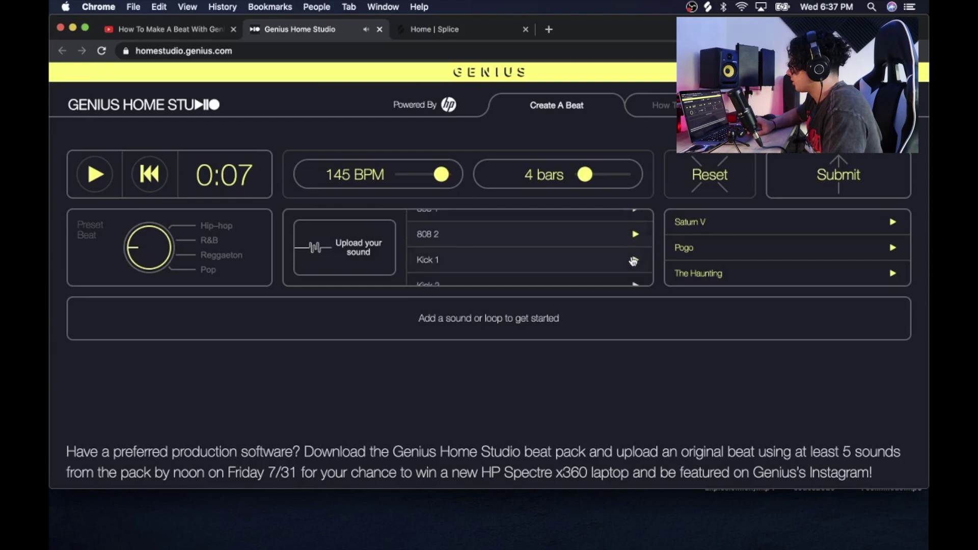
{"action": "scroll", "coordinate": [634, 261], "scroll_direction": "down", "scroll_amount": 2}
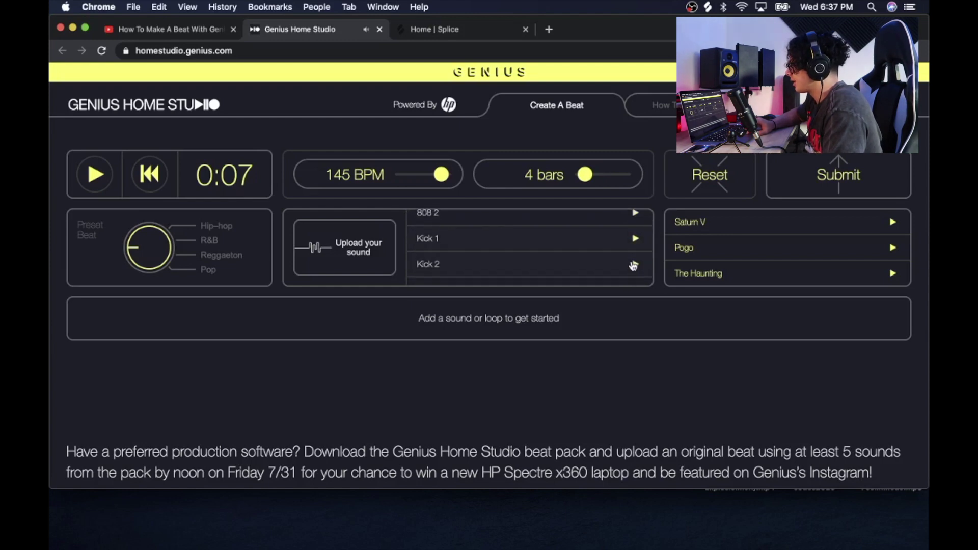
{"action": "scroll", "coordinate": [633, 265], "scroll_direction": "down", "scroll_amount": 2}
{"action": "scroll", "coordinate": [633, 265], "scroll_direction": "down", "scroll_amount": 1}
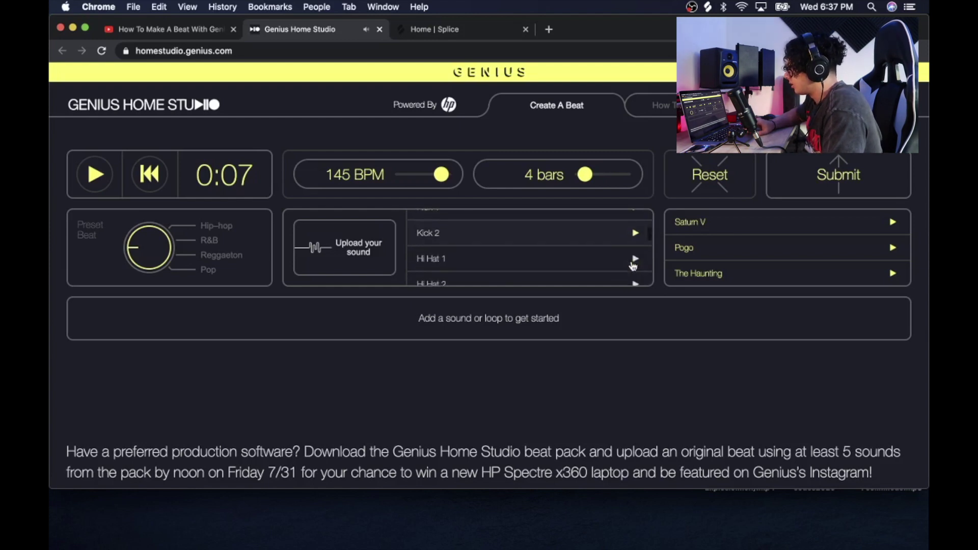
{"action": "scroll", "coordinate": [635, 264], "scroll_direction": "down", "scroll_amount": 2}
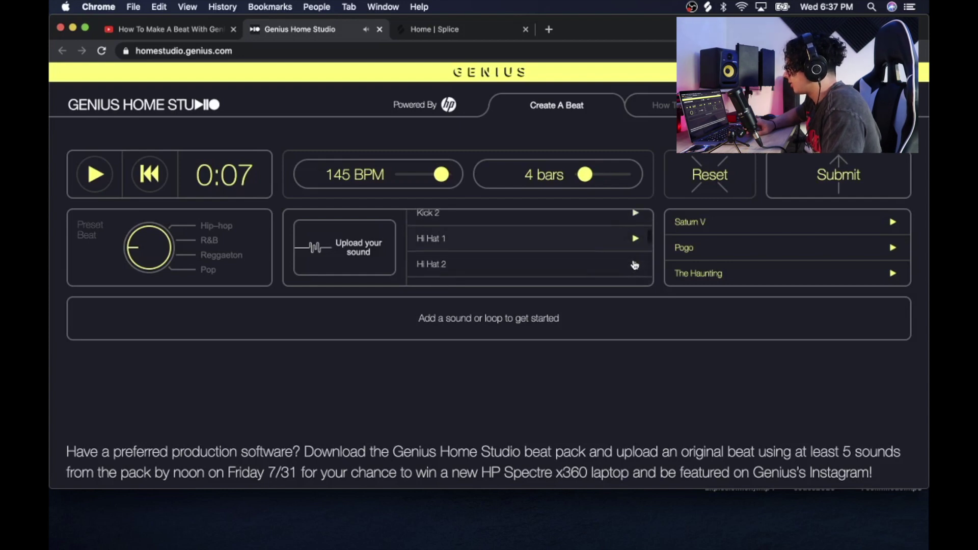
{"action": "scroll", "coordinate": [632, 265], "scroll_direction": "down", "scroll_amount": 2}
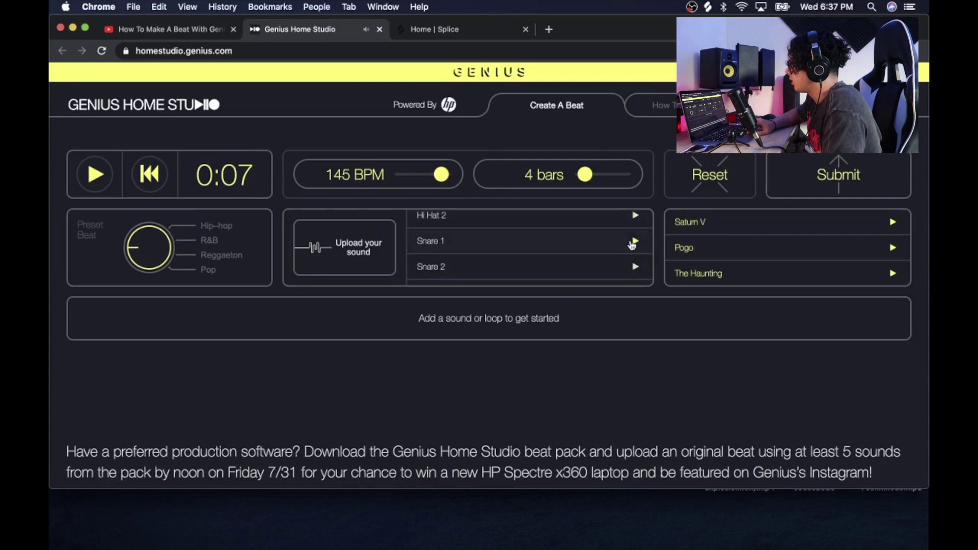
{"action": "scroll", "coordinate": [631, 245], "scroll_direction": "down", "scroll_amount": 1}
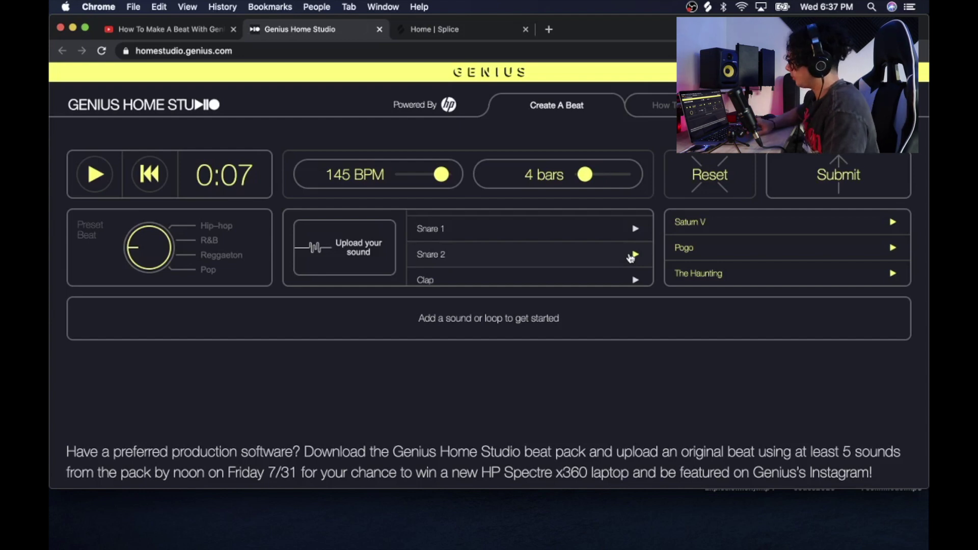
{"action": "scroll", "coordinate": [630, 260], "scroll_direction": "down", "scroll_amount": 1}
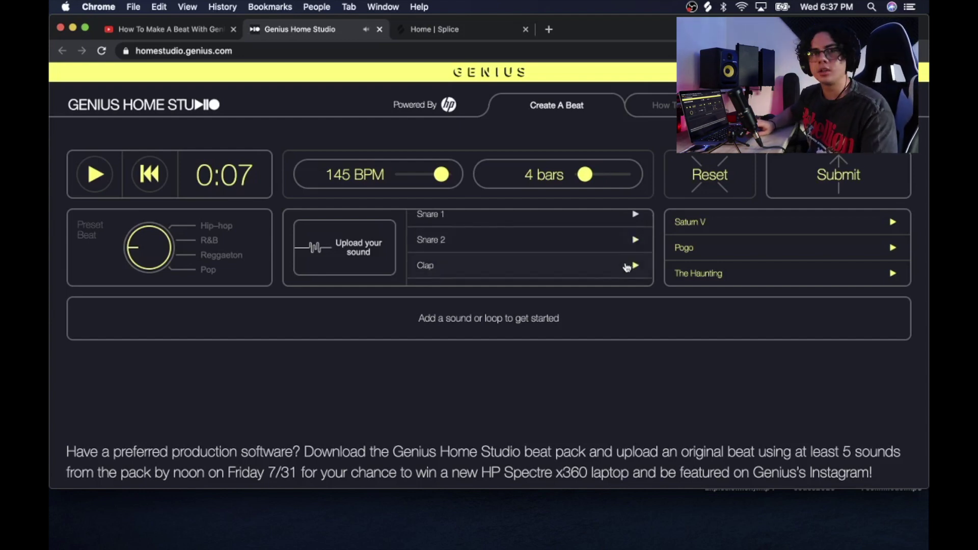
{"action": "scroll", "coordinate": [626, 267], "scroll_direction": "down", "scroll_amount": 2}
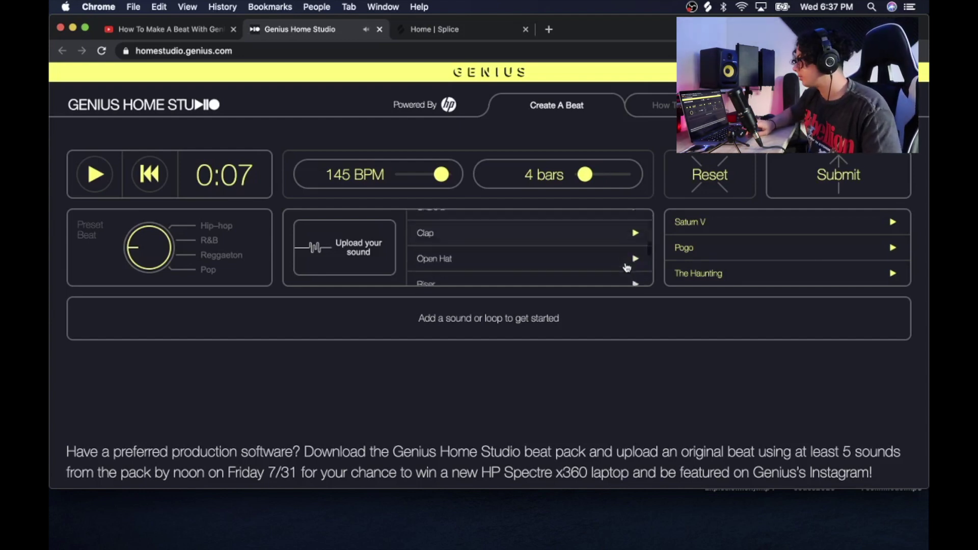
{"action": "scroll", "coordinate": [626, 263], "scroll_direction": "down", "scroll_amount": 1}
{"action": "left_click", "coordinate": [625, 269]}
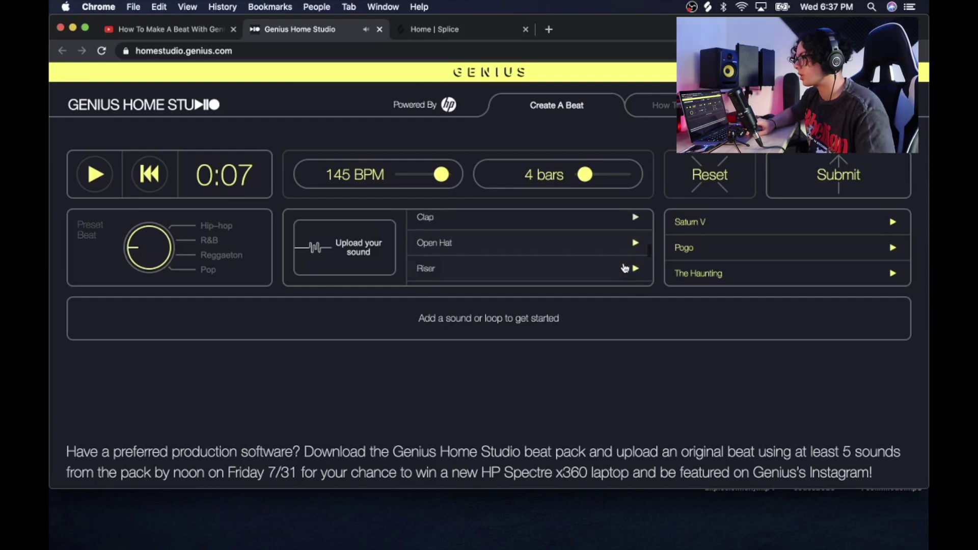
Browse further down the sounds list and preview the Sgnarly sound
{"action": "scroll", "coordinate": [625, 270], "scroll_direction": "down", "scroll_amount": 1}
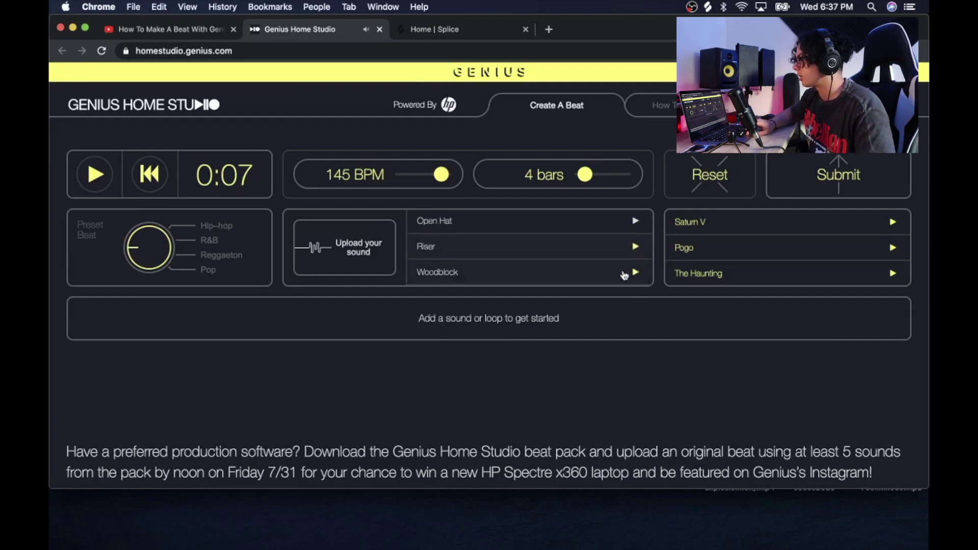
{"action": "scroll", "coordinate": [625, 275], "scroll_direction": "down", "scroll_amount": 1}
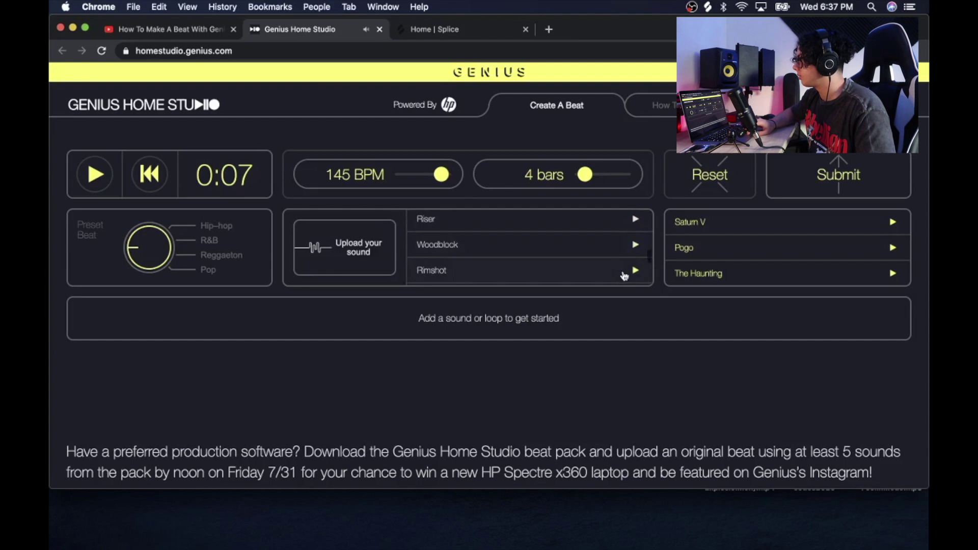
{"action": "scroll", "coordinate": [625, 276], "scroll_direction": "down", "scroll_amount": 1}
{"action": "scroll", "coordinate": [623, 277], "scroll_direction": "down", "scroll_amount": 1}
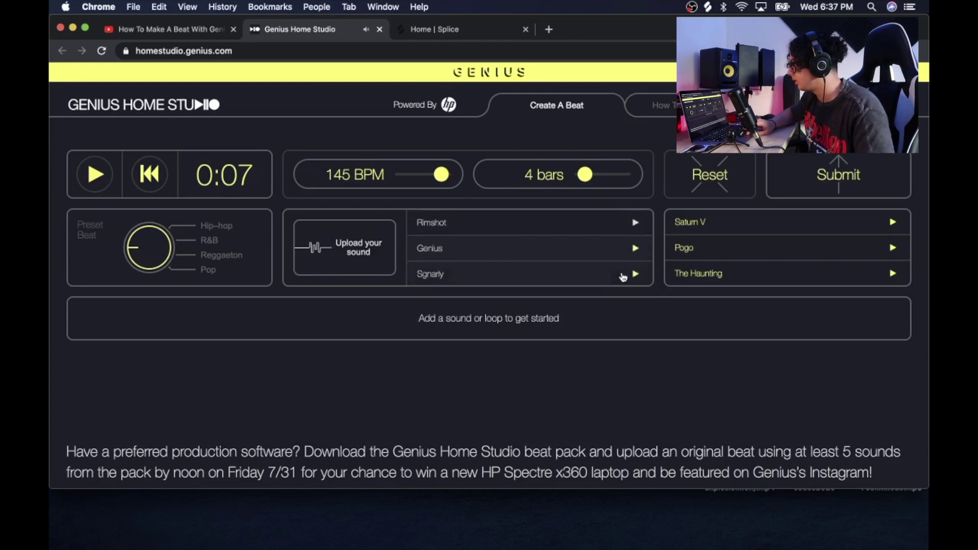
{"action": "scroll", "coordinate": [623, 277], "scroll_direction": "down", "scroll_amount": 1}
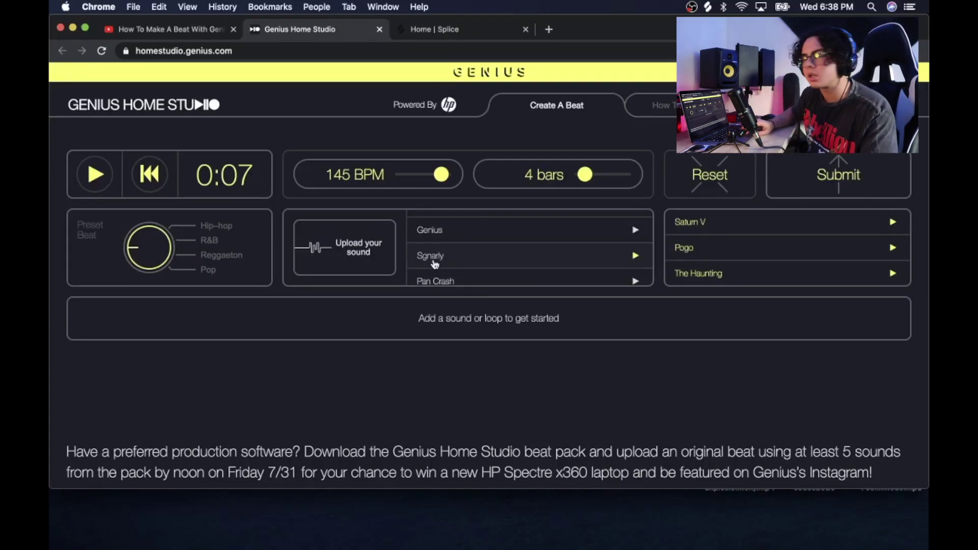
{"action": "scroll", "coordinate": [635, 253], "scroll_direction": "down", "scroll_amount": 1}
{"action": "left_click", "coordinate": [635, 249]}
{"action": "scroll", "coordinate": [635, 252], "scroll_direction": "down", "scroll_amount": 1}
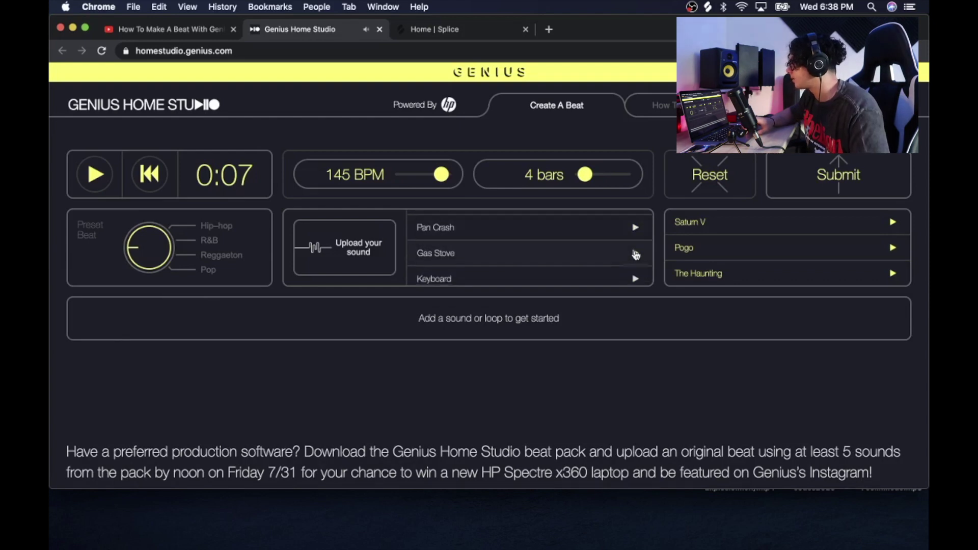
{"action": "scroll", "coordinate": [635, 257], "scroll_direction": "down", "scroll_amount": 1}
{"action": "scroll", "coordinate": [635, 265], "scroll_direction": "down", "scroll_amount": 1}
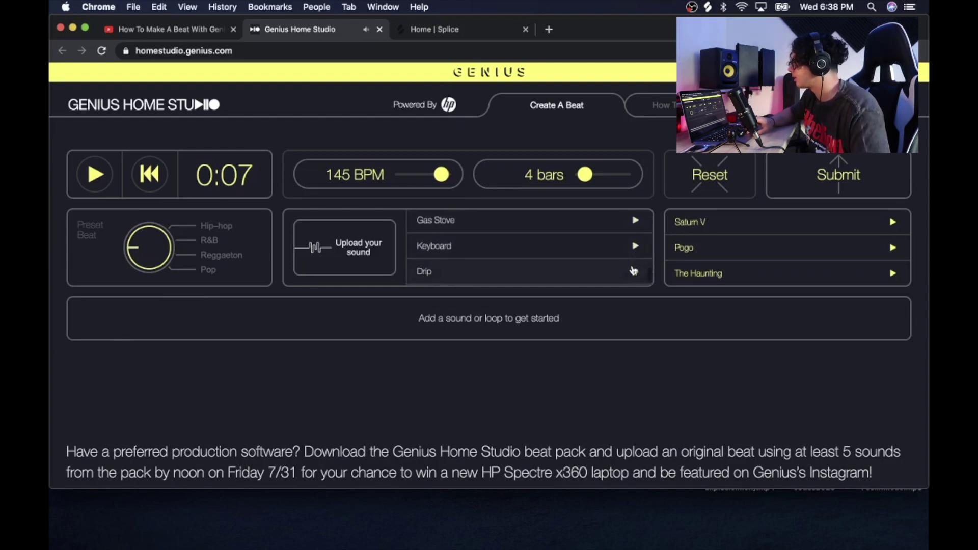
{"action": "scroll", "coordinate": [634, 271], "scroll_direction": "down", "scroll_amount": 1}
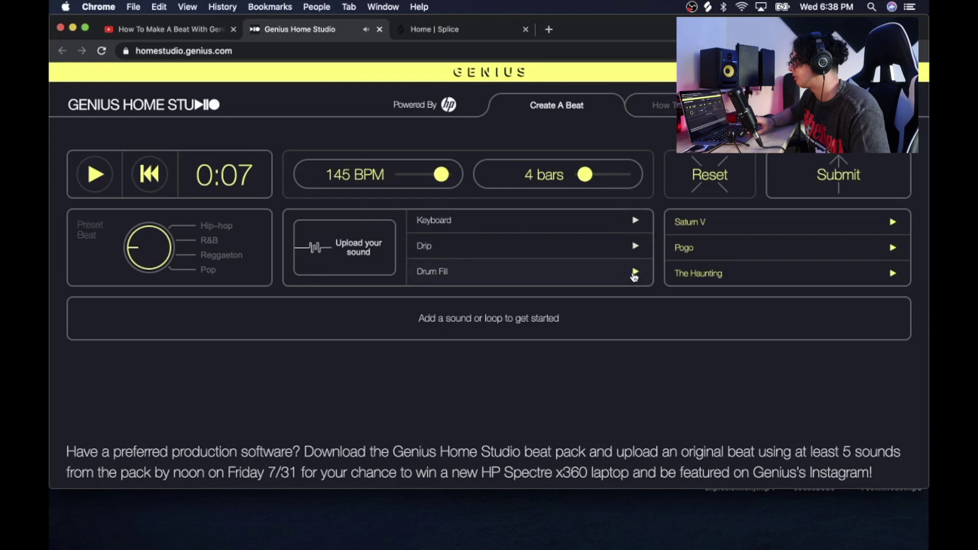
Confirm 145 BPM and 4 bars, and add the Tremors loop as the first sequencer row
{"action": "scroll", "coordinate": [586, 266], "scroll_direction": "down", "scroll_amount": 4}
{"action": "scroll", "coordinate": [783, 267], "scroll_direction": "down", "scroll_amount": 4}
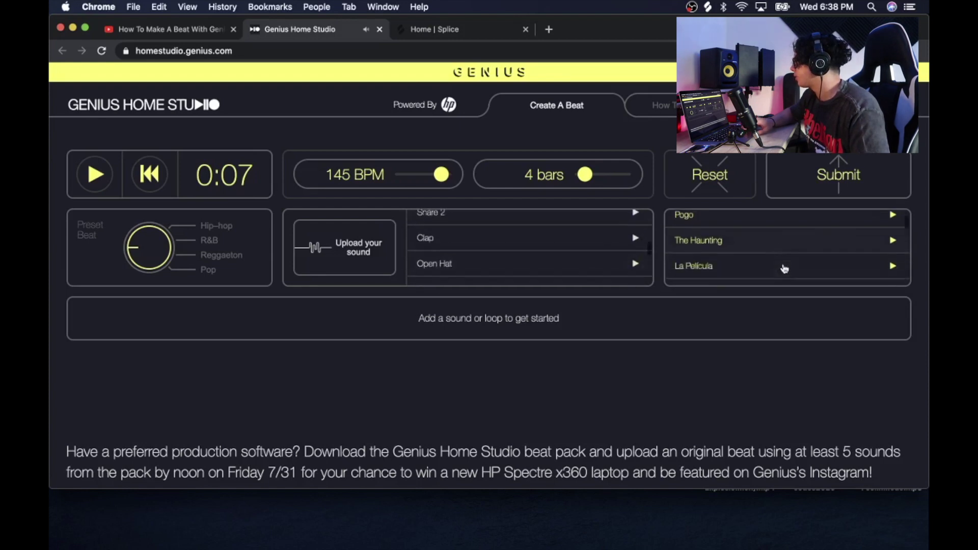
{"action": "scroll", "coordinate": [785, 268], "scroll_direction": "down", "scroll_amount": 6}
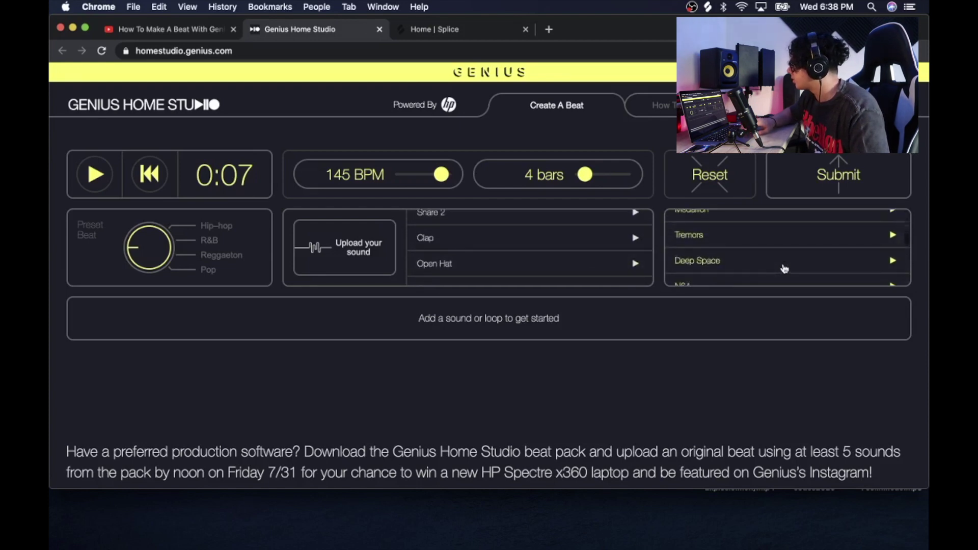
{"action": "scroll", "coordinate": [784, 269], "scroll_direction": "up", "scroll_amount": 3}
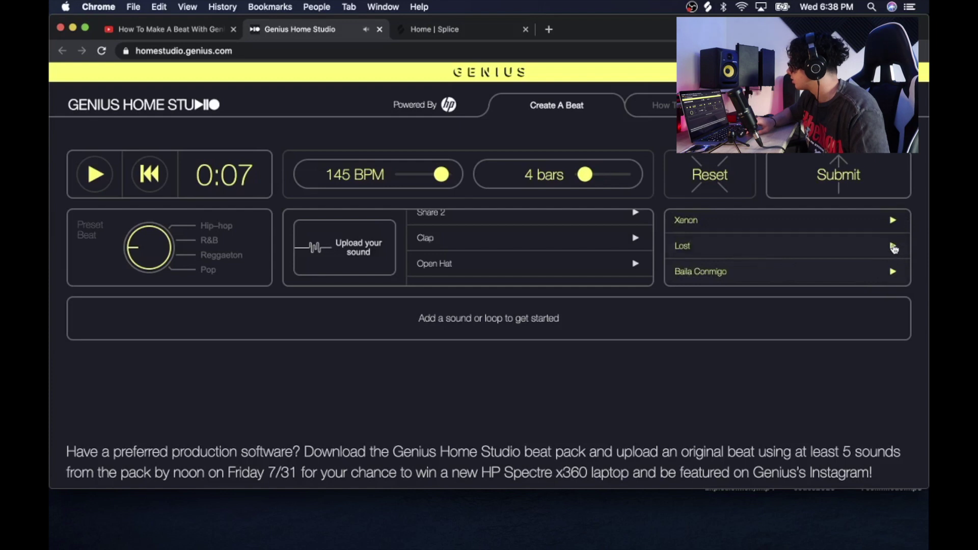
{"action": "scroll", "coordinate": [895, 248], "scroll_direction": "up", "scroll_amount": 1}
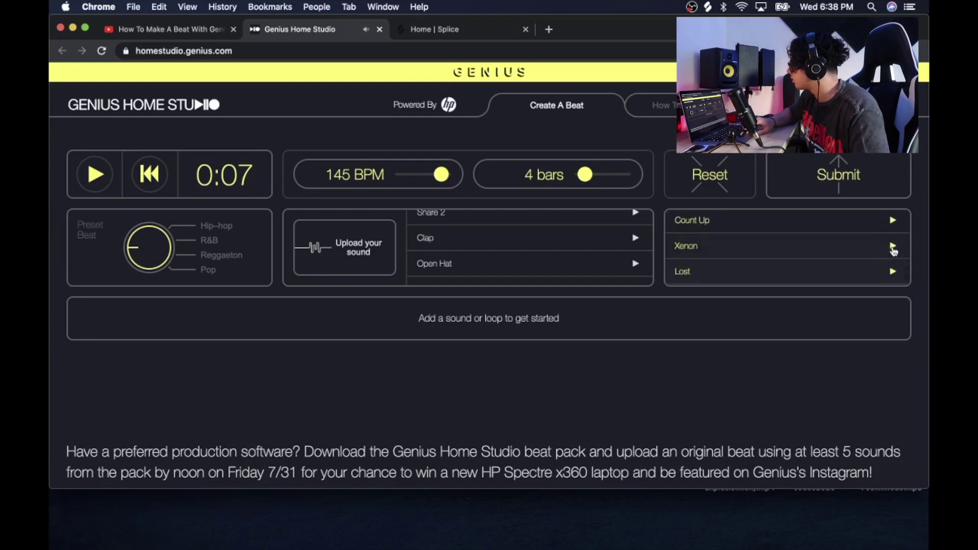
{"action": "scroll", "coordinate": [894, 250], "scroll_direction": "up", "scroll_amount": 1}
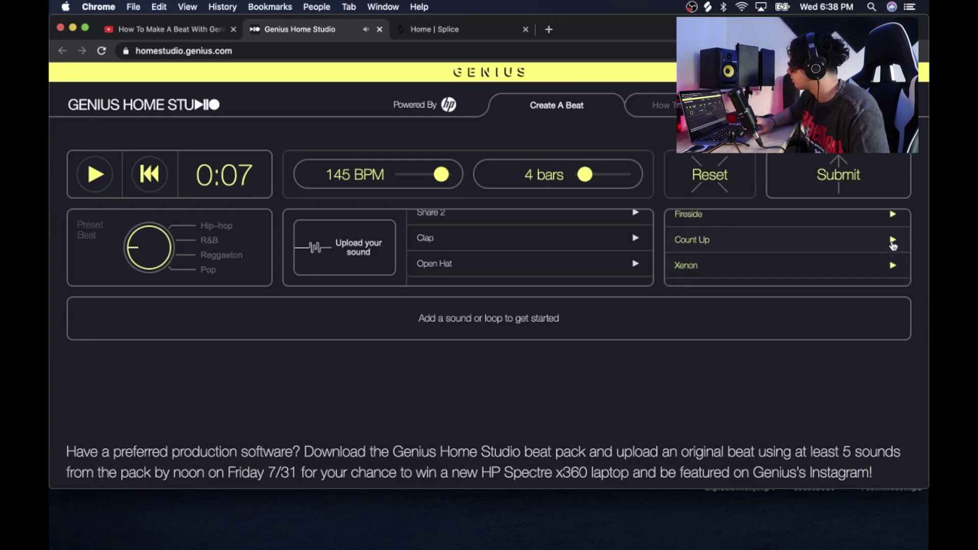
{"action": "scroll", "coordinate": [894, 245], "scroll_direction": "up", "scroll_amount": 1}
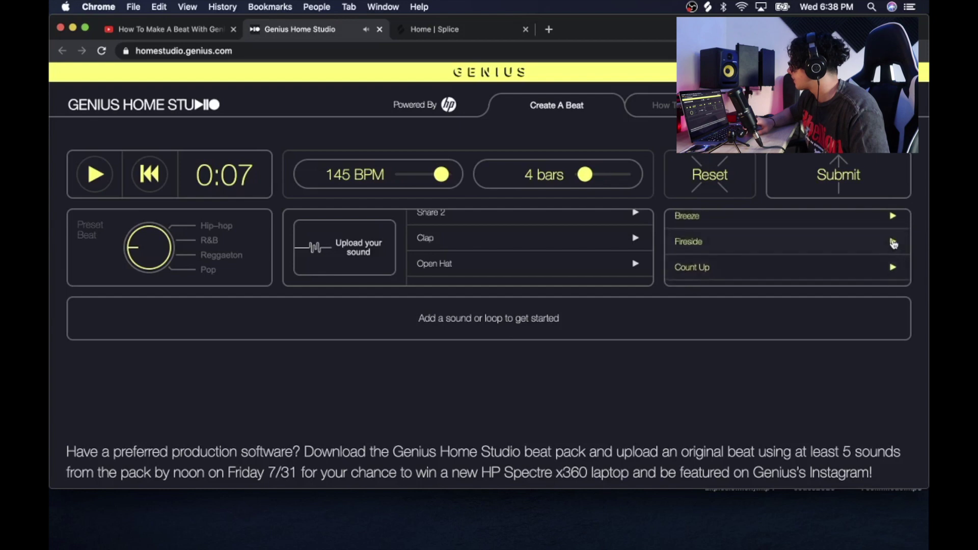
{"action": "scroll", "coordinate": [894, 244], "scroll_direction": "up", "scroll_amount": 1}
{"action": "scroll", "coordinate": [895, 250], "scroll_direction": "up", "scroll_amount": 1}
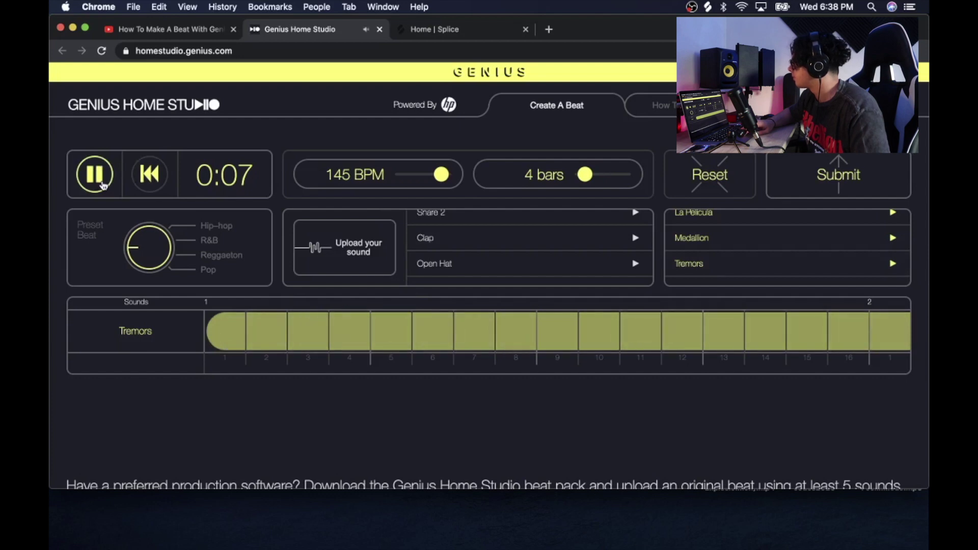
{"action": "mouse_move", "coordinate": [139, 327]}
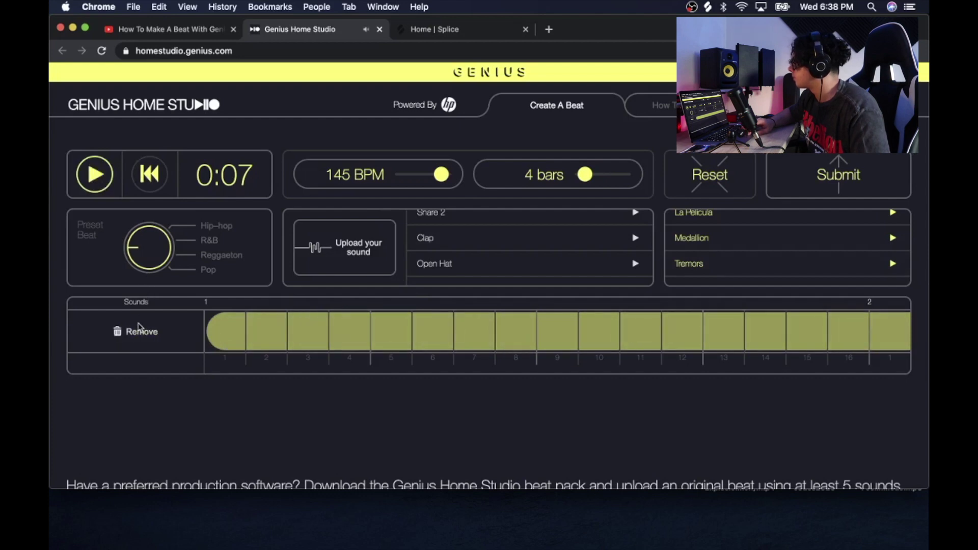
{"action": "scroll", "coordinate": [490, 255], "scroll_direction": "up", "scroll_amount": 5}
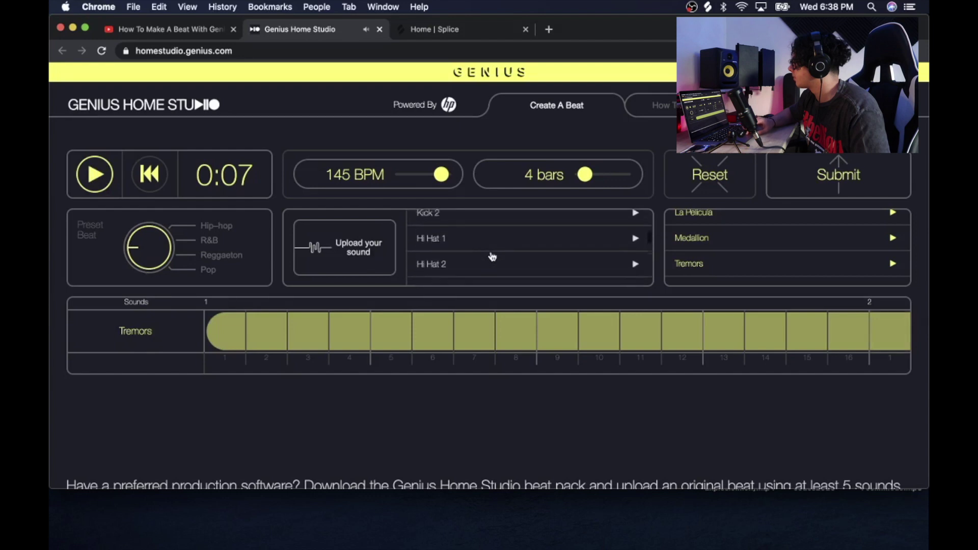
{"action": "scroll", "coordinate": [539, 270], "scroll_direction": "down", "scroll_amount": 2}
Add a Hi Hat 2 track with hits on steps 1, 3, 5, 6, 7 and 9
{"action": "left_click", "coordinate": [611, 266]}
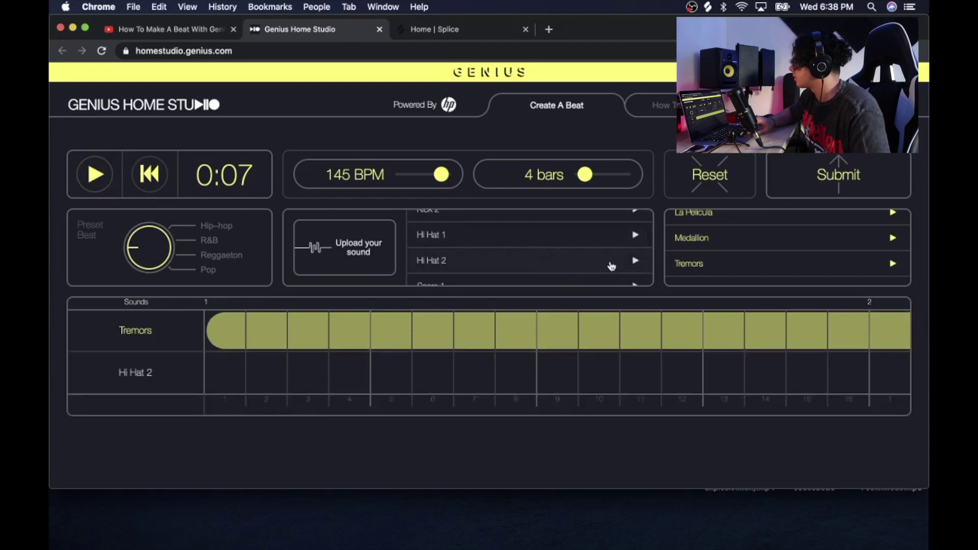
{"action": "left_click", "coordinate": [228, 381]}
{"action": "left_click", "coordinate": [311, 378]}
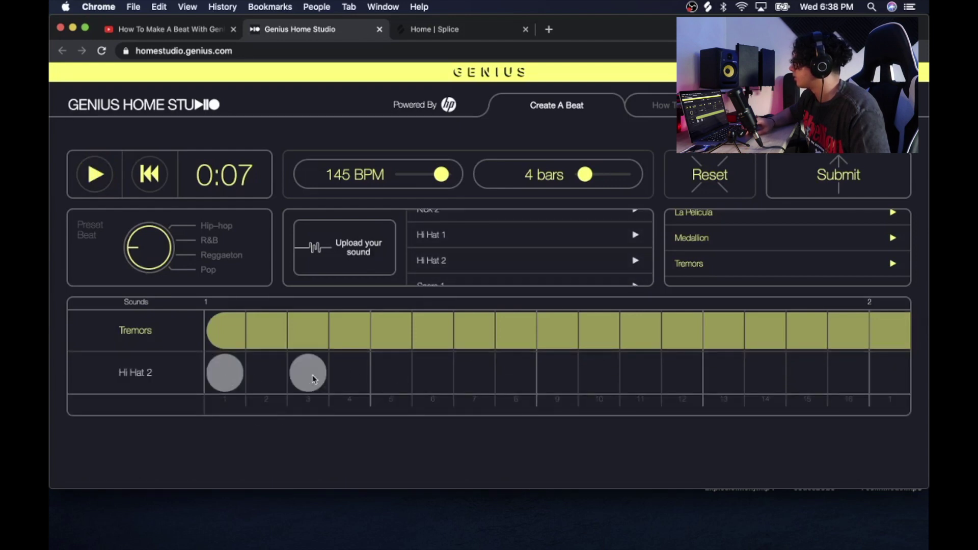
{"action": "left_click", "coordinate": [394, 373]}
{"action": "left_click", "coordinate": [428, 373]}
{"action": "left_click", "coordinate": [478, 375]}
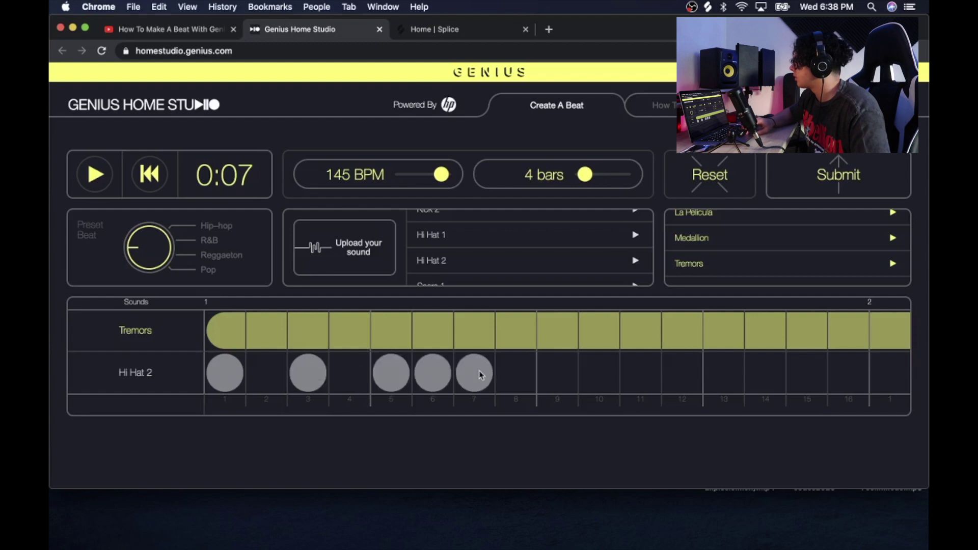
{"action": "left_click", "coordinate": [555, 374]}
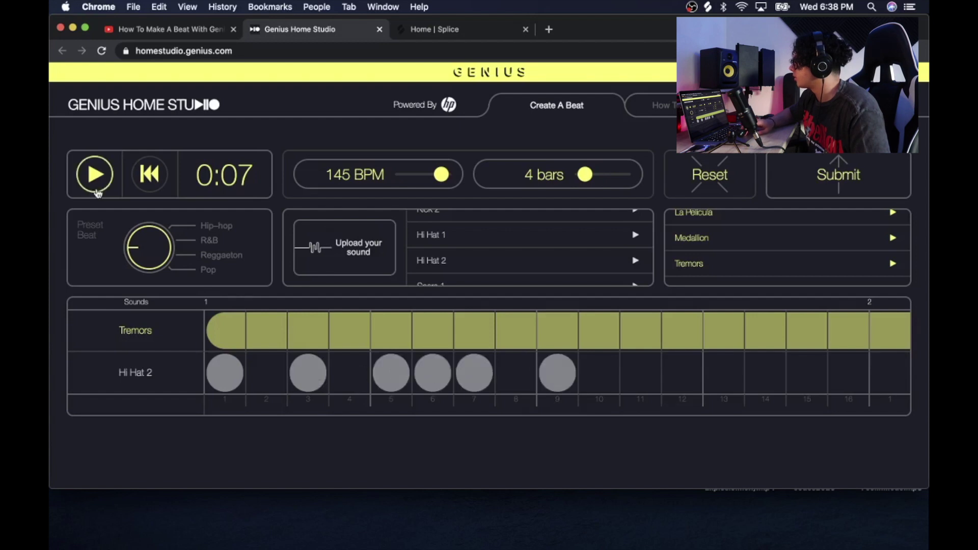
Audition the beat, then place Clap hits on step 9 in bars 1, 3 and 4
{"action": "left_click", "coordinate": [95, 184]}
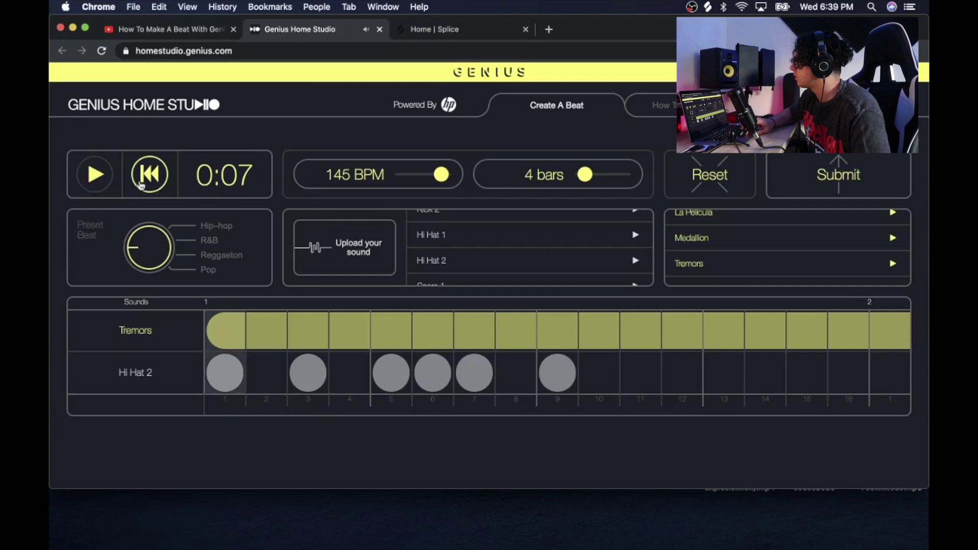
{"action": "left_click", "coordinate": [95, 183]}
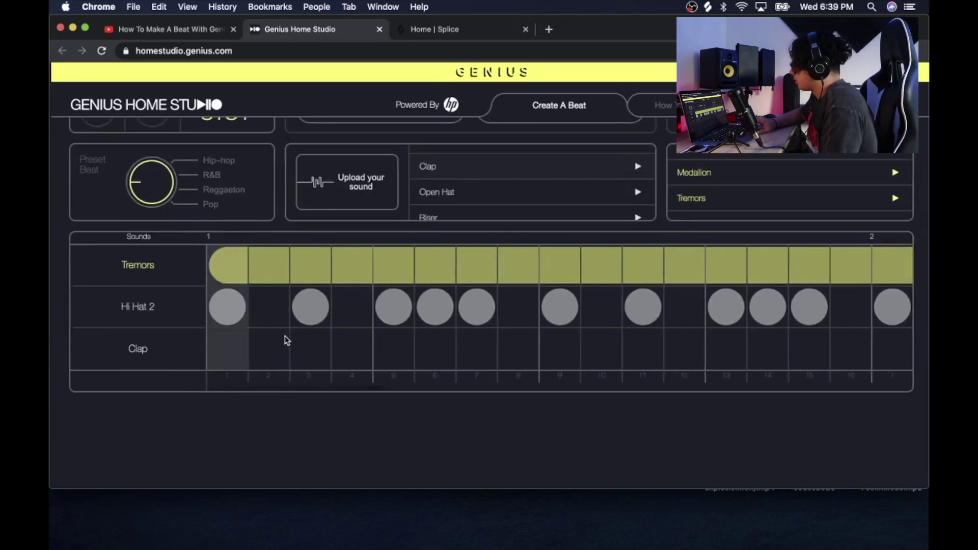
{"action": "left_click", "coordinate": [544, 344]}
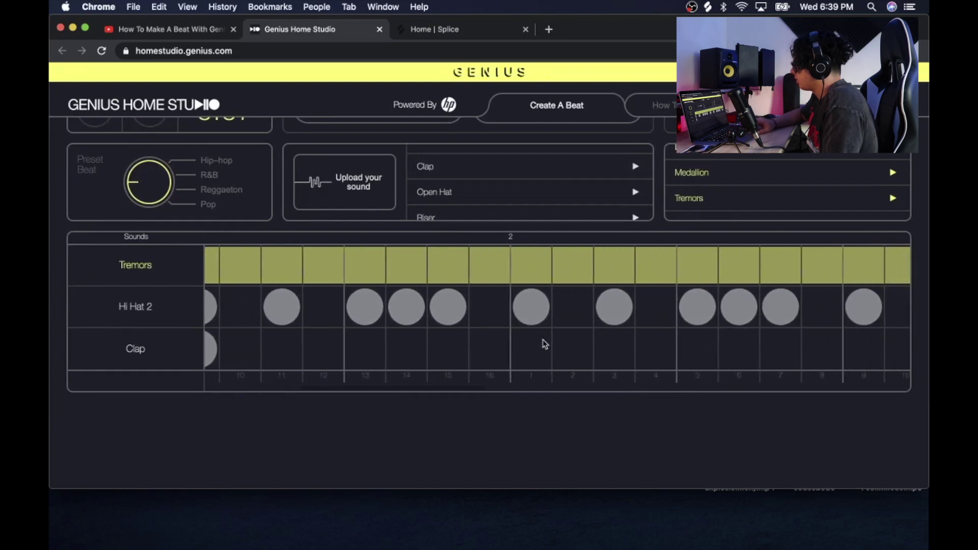
{"action": "scroll", "coordinate": [542, 343], "scroll_direction": "up", "scroll_amount": 4}
{"action": "scroll", "coordinate": [520, 332], "scroll_direction": "down", "scroll_amount": 3}
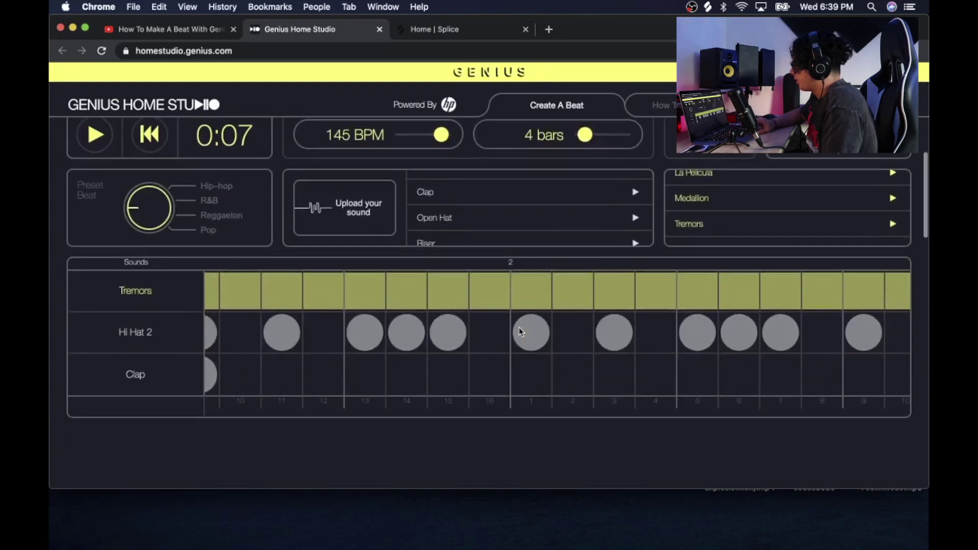
{"action": "scroll", "coordinate": [502, 389], "scroll_direction": "right", "scroll_amount": 5}
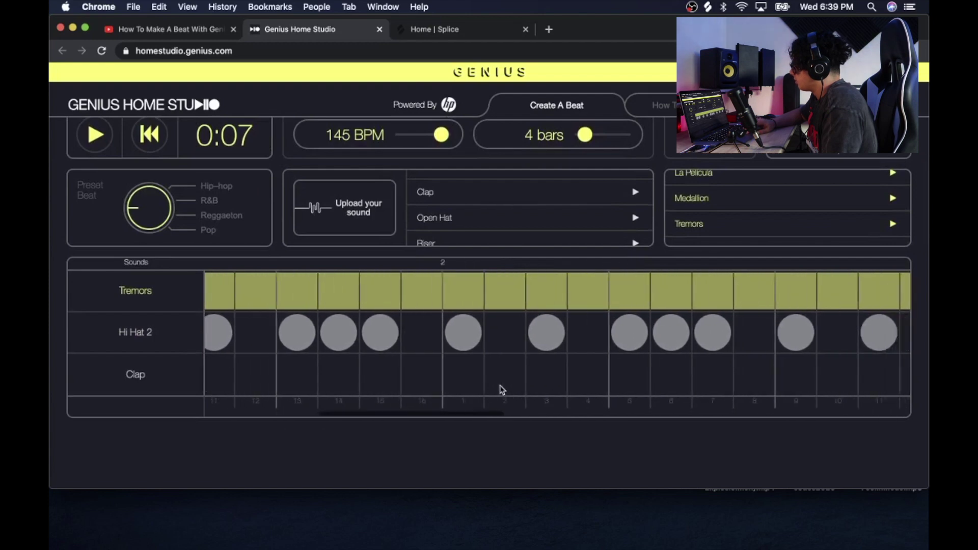
{"action": "scroll", "coordinate": [593, 376], "scroll_direction": "right", "scroll_amount": 10}
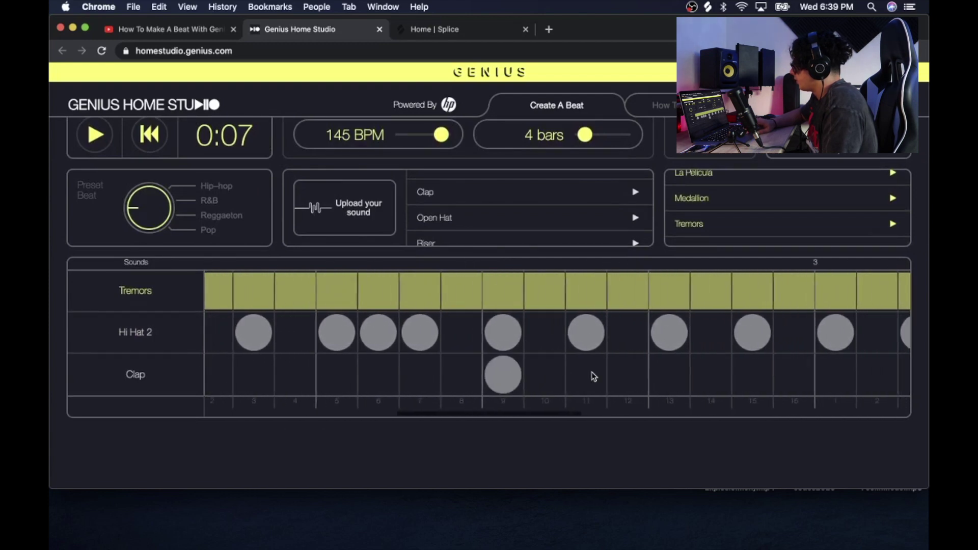
{"action": "scroll", "coordinate": [644, 382], "scroll_direction": "right", "scroll_amount": 2}
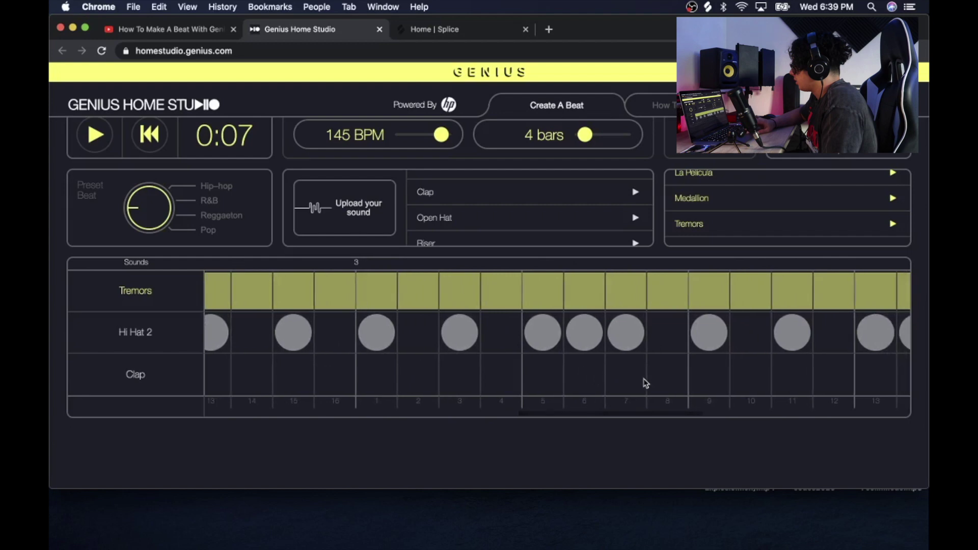
{"action": "left_click", "coordinate": [619, 377]}
{"action": "scroll", "coordinate": [691, 376], "scroll_direction": "right", "scroll_amount": 3}
{"action": "scroll", "coordinate": [691, 376], "scroll_direction": "right", "scroll_amount": 8}
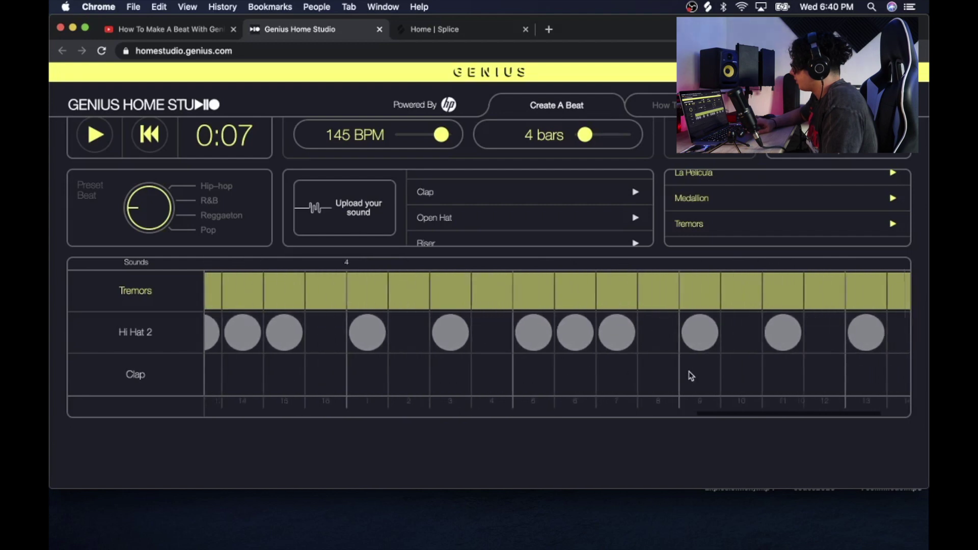
{"action": "left_click", "coordinate": [704, 380]}
{"action": "scroll", "coordinate": [699, 380], "scroll_direction": "right", "scroll_amount": 2}
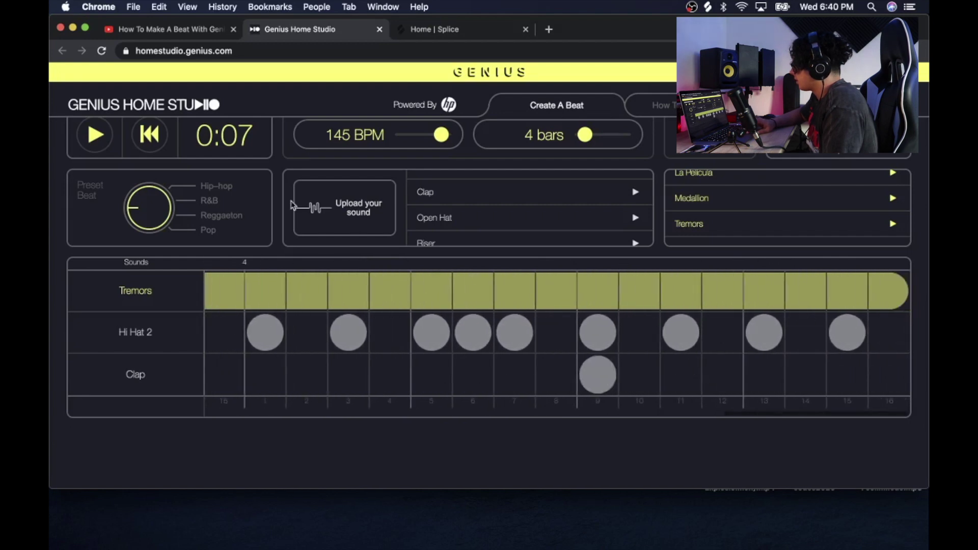
With the beat playing, place Snare 1 hits on steps 15, 3 and 9 across bars
{"action": "left_click", "coordinate": [99, 137]}
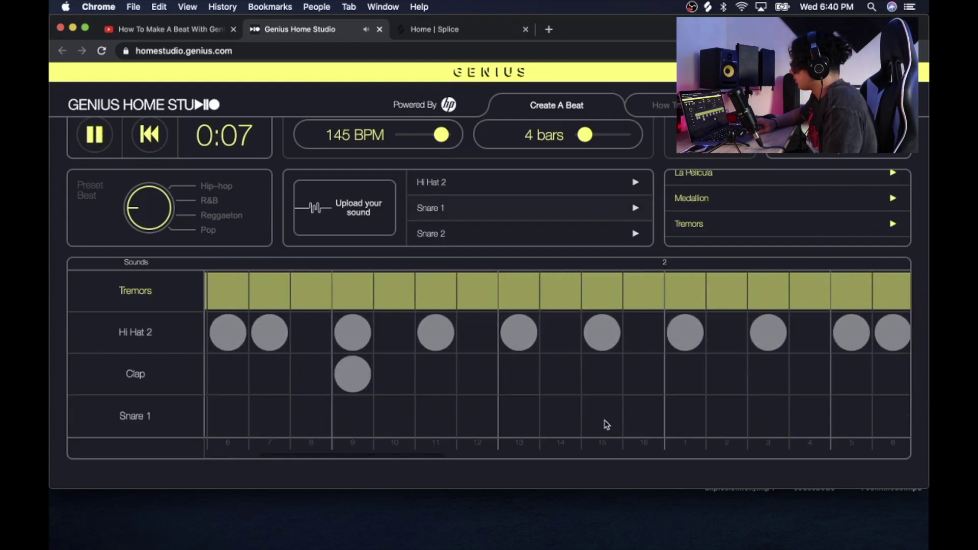
{"action": "left_click", "coordinate": [606, 425]}
{"action": "left_click", "coordinate": [760, 419]}
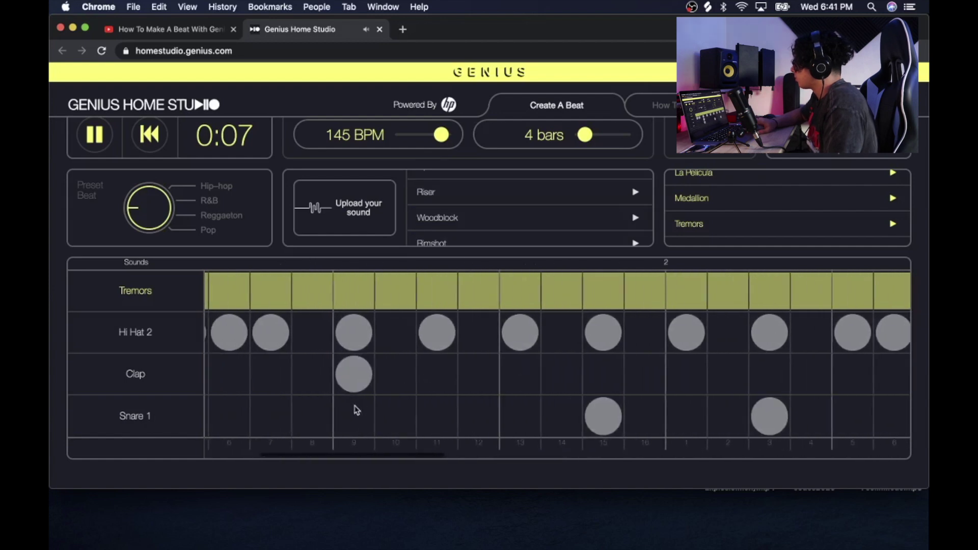
{"action": "left_click", "coordinate": [357, 410]}
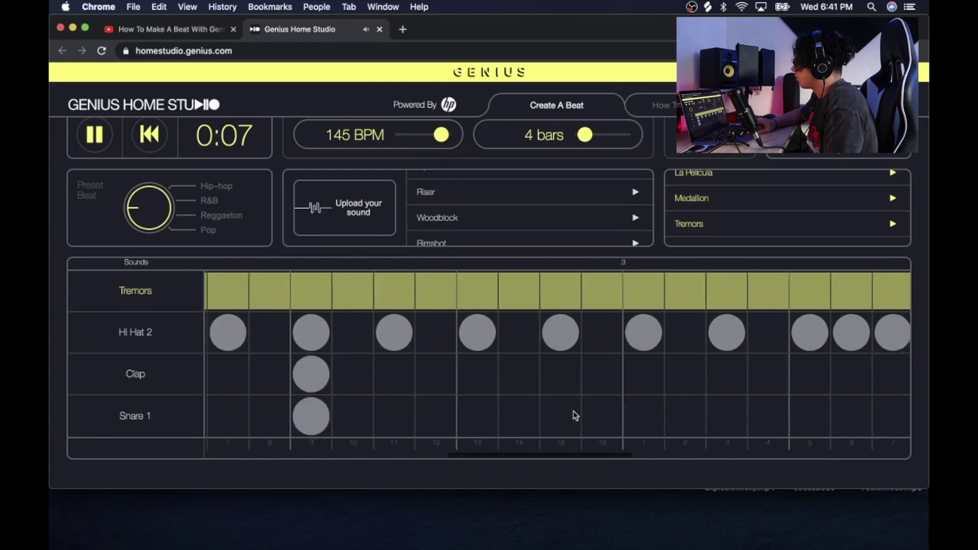
{"action": "left_click", "coordinate": [718, 419]}
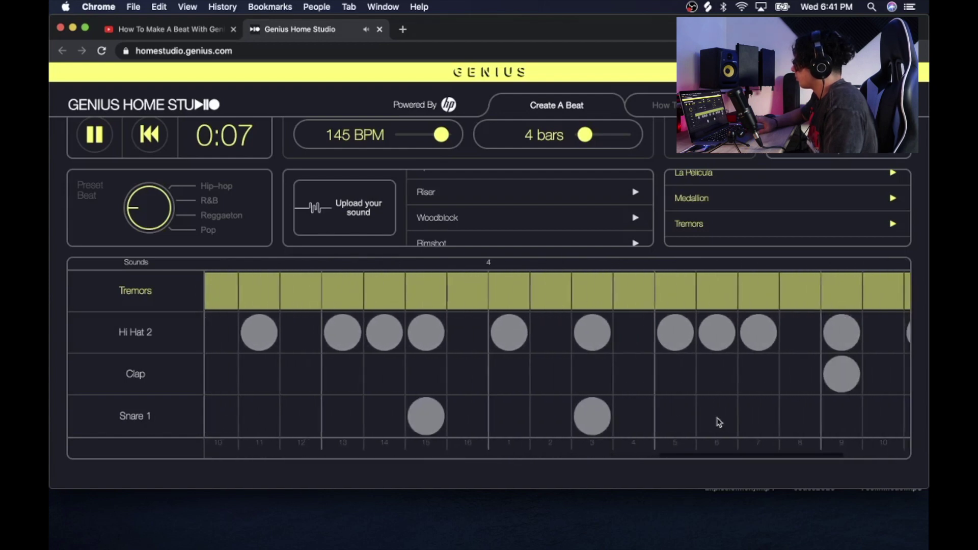
{"action": "left_click", "coordinate": [833, 416]}
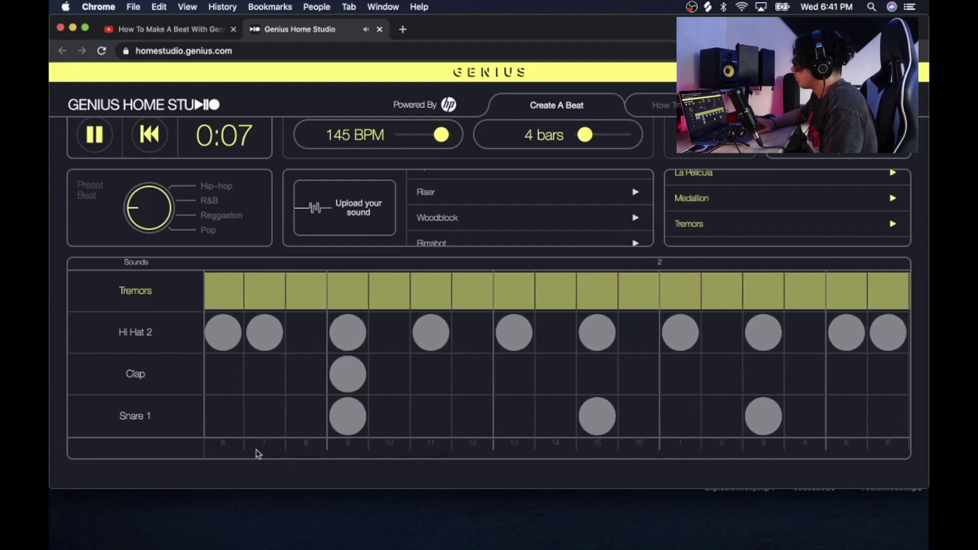
{"action": "left_click", "coordinate": [97, 145]}
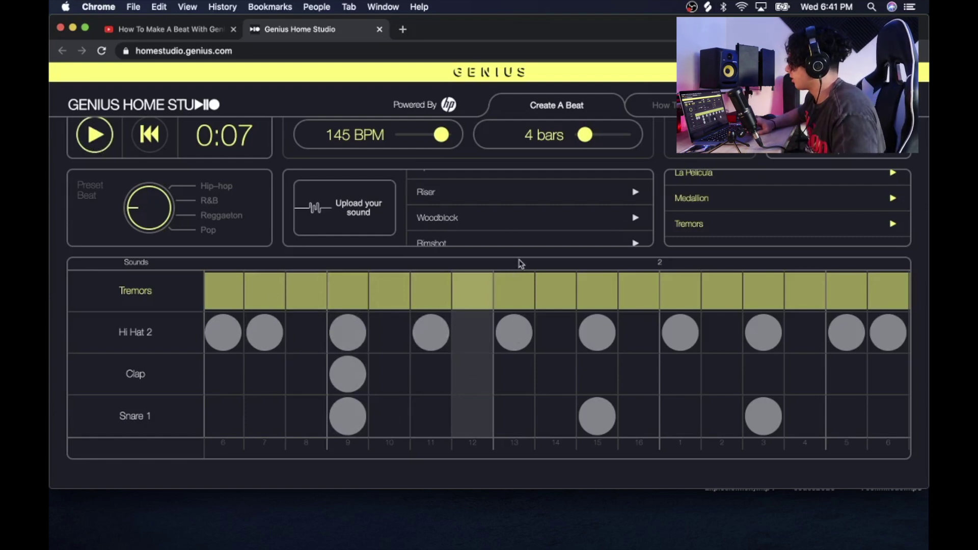
Add a Rimshot track and start playback
{"action": "scroll", "coordinate": [502, 221], "scroll_direction": "down", "scroll_amount": 1}
{"action": "left_click", "coordinate": [494, 234]}
{"action": "left_click", "coordinate": [96, 128]}
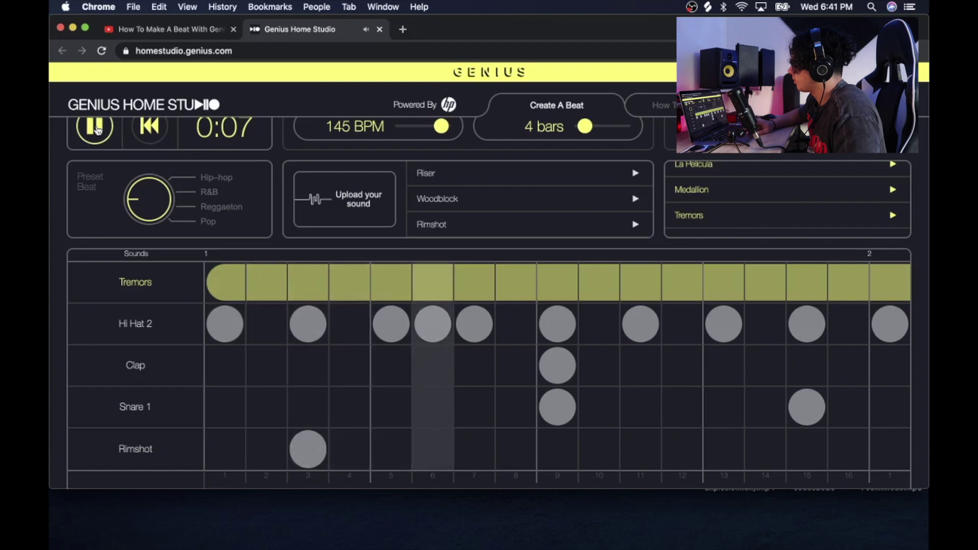
Swap the Rimshot track for a Woodblock track with a hit on step 3
{"action": "left_click", "coordinate": [95, 128]}
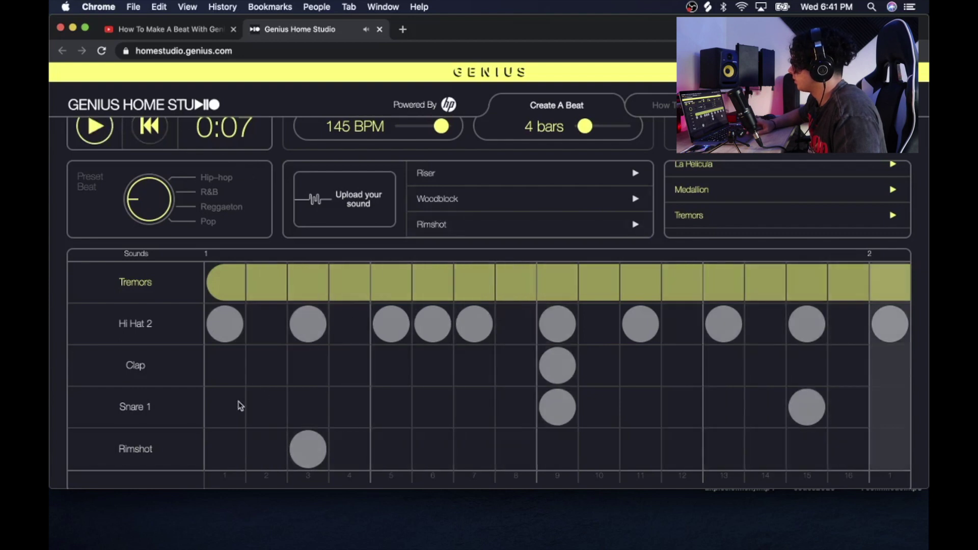
{"action": "left_click", "coordinate": [136, 455]}
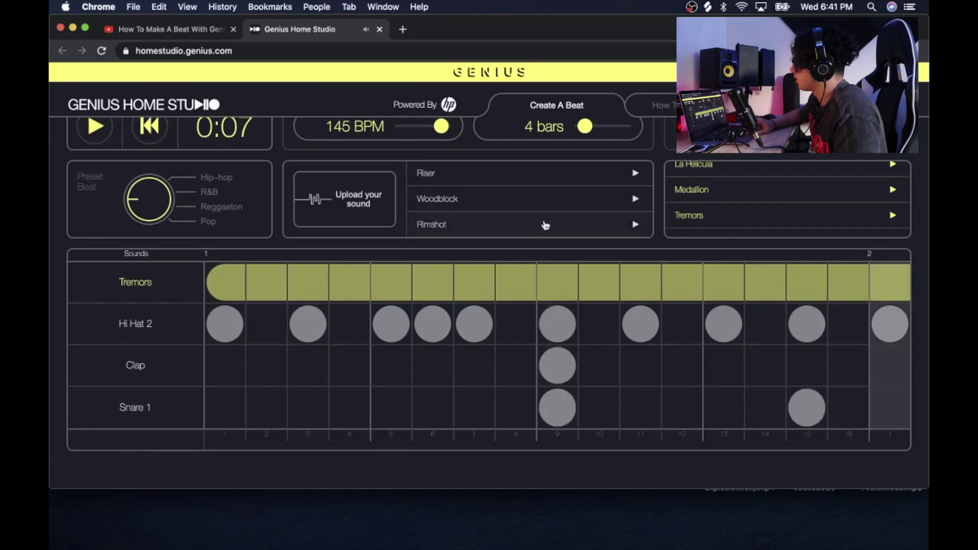
{"action": "left_click", "coordinate": [472, 201]}
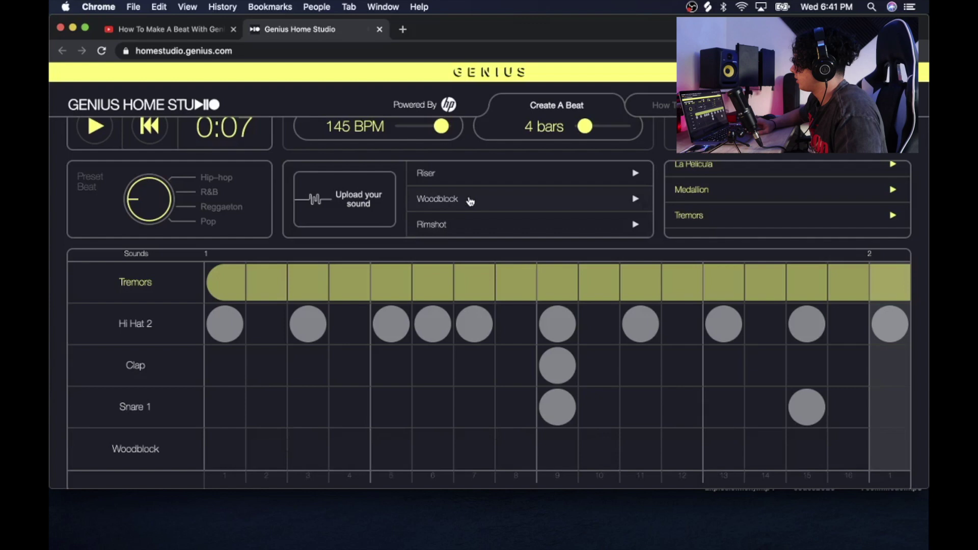
{"action": "left_click", "coordinate": [312, 455]}
Play the beat back from the start, then preview one of the loops
{"action": "left_click", "coordinate": [147, 137]}
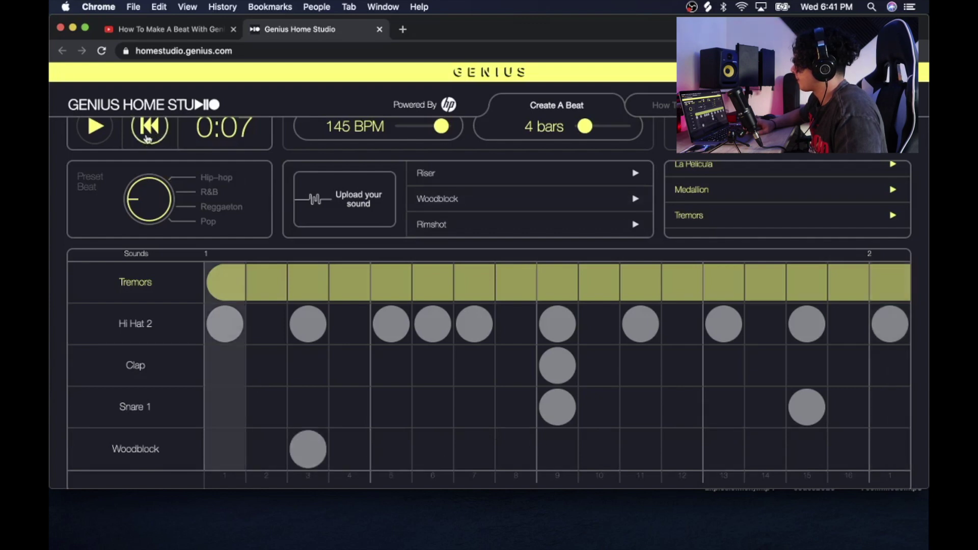
{"action": "left_click", "coordinate": [95, 126]}
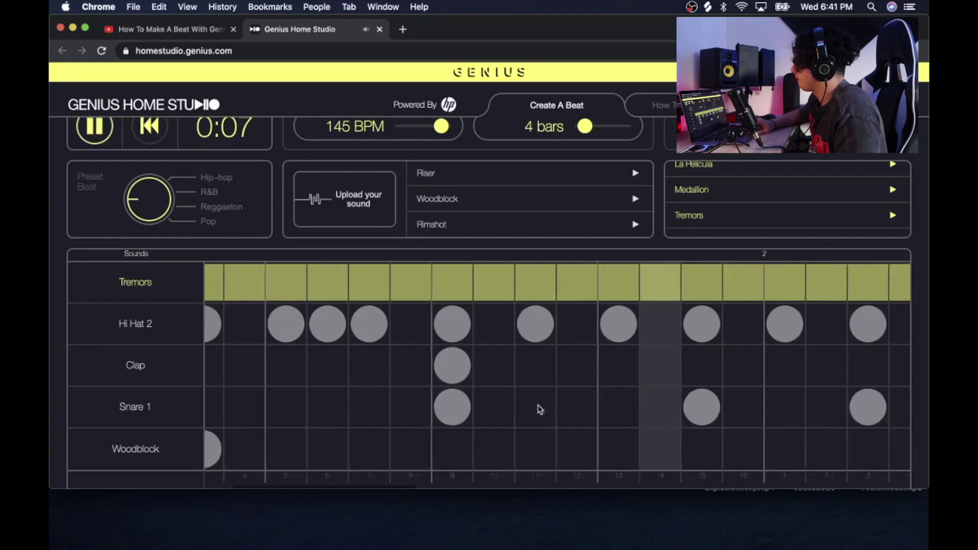
{"action": "key", "text": "space"}
{"action": "scroll", "coordinate": [769, 213], "scroll_direction": "up", "scroll_amount": 2}
{"action": "scroll", "coordinate": [735, 263], "scroll_direction": "up", "scroll_amount": 1}
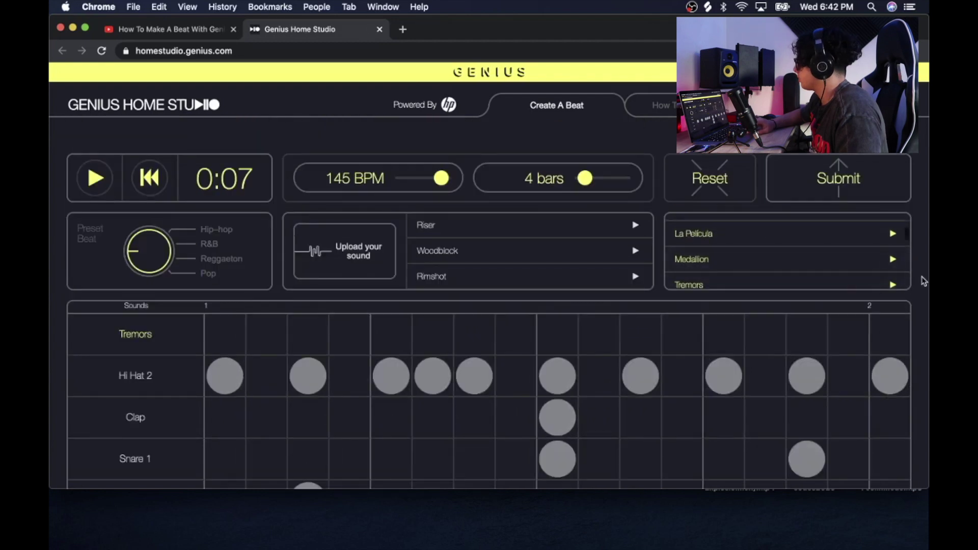
{"action": "left_click", "coordinate": [893, 262]}
{"action": "scroll", "coordinate": [893, 262], "scroll_direction": "up", "scroll_amount": 1}
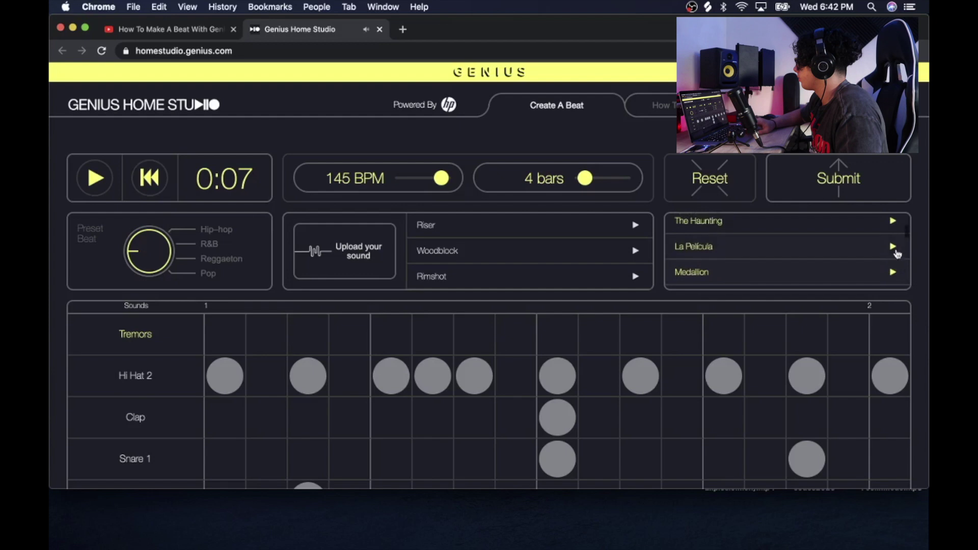
Rework Kick 1: drop the trial step-13 hit and add hits at step 15 and beat 1
{"action": "scroll", "coordinate": [875, 251], "scroll_direction": "up", "scroll_amount": 1}
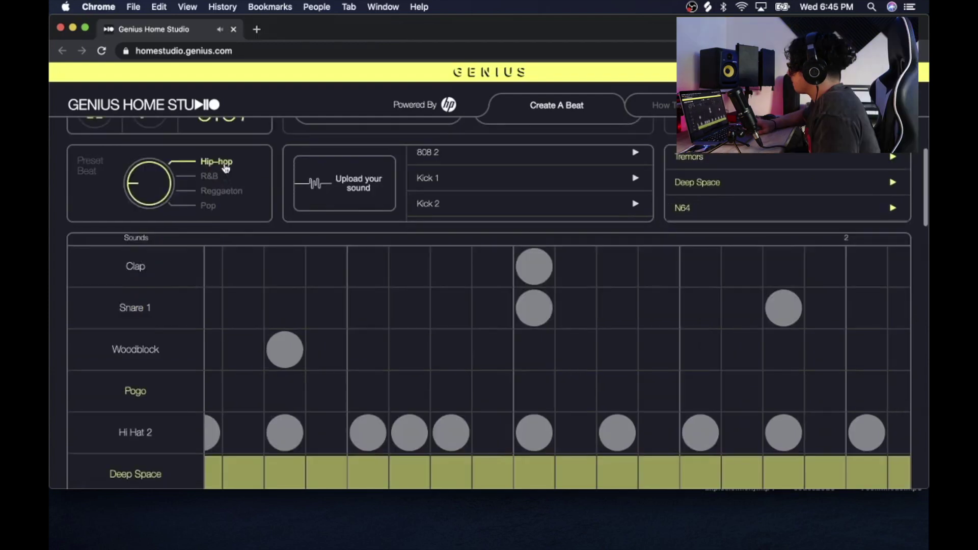
{"action": "scroll", "coordinate": [226, 169], "scroll_direction": "down", "scroll_amount": 5}
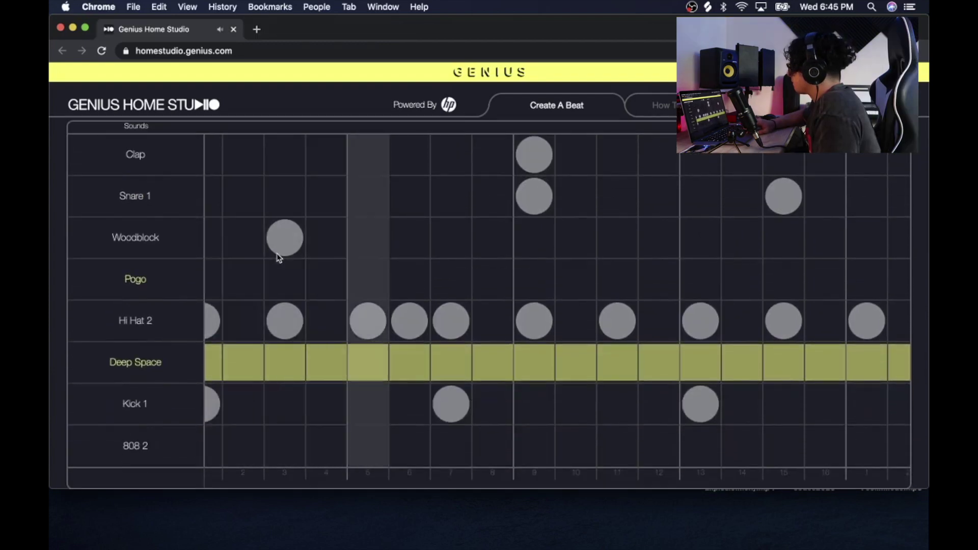
{"action": "scroll", "coordinate": [548, 376], "scroll_direction": "right", "scroll_amount": 2}
{"action": "scroll", "coordinate": [550, 380], "scroll_direction": "right", "scroll_amount": 10}
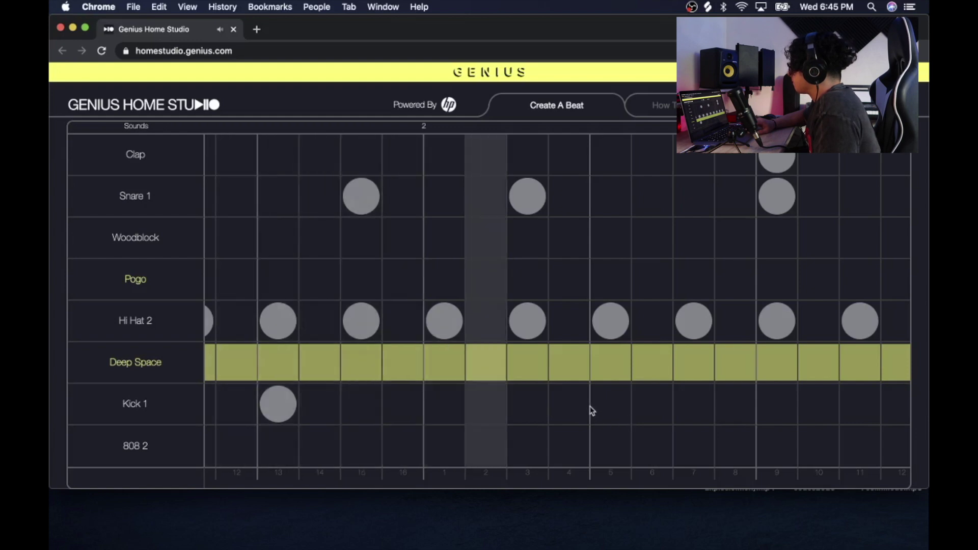
{"action": "scroll", "coordinate": [712, 413], "scroll_direction": "right", "scroll_amount": 6}
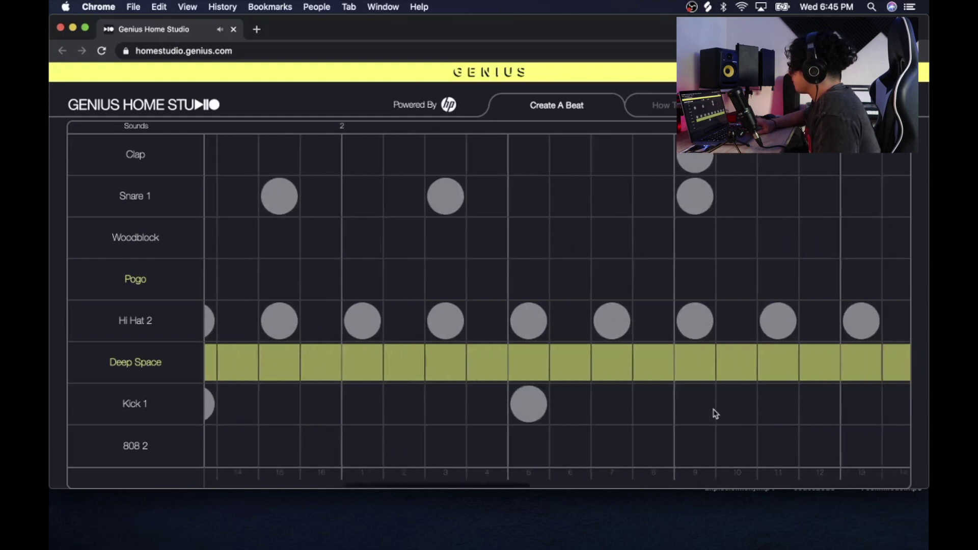
{"action": "scroll", "coordinate": [713, 414], "scroll_direction": "right", "scroll_amount": 2}
{"action": "left_click", "coordinate": [740, 411]}
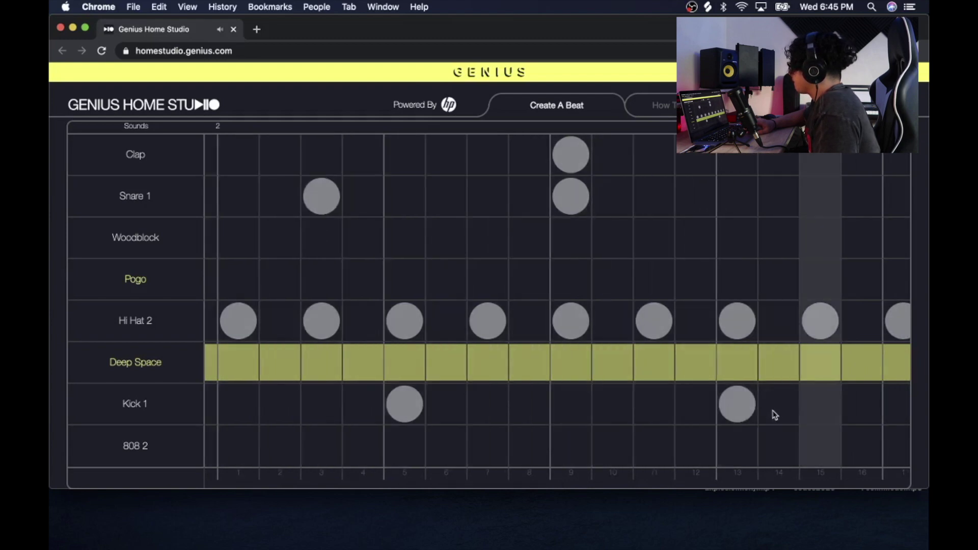
{"action": "left_click", "coordinate": [747, 413]}
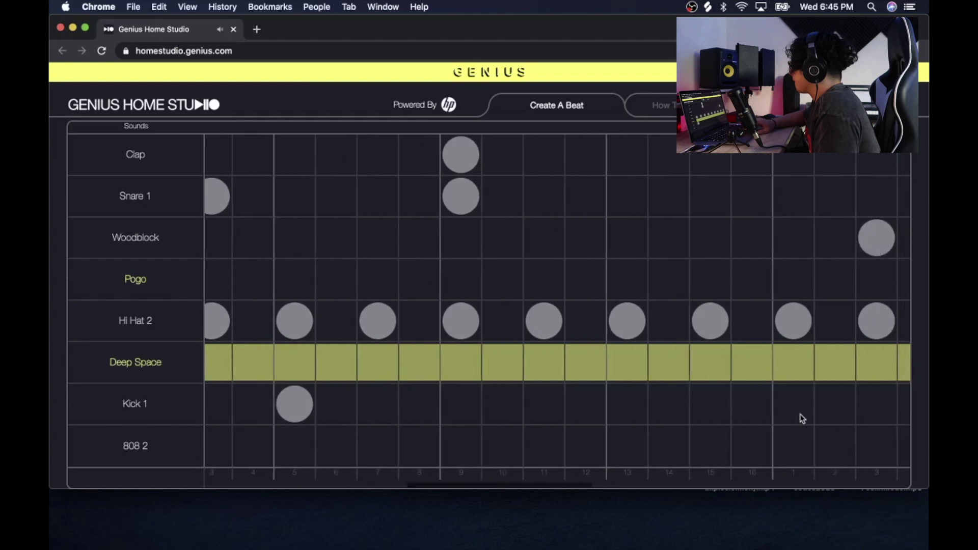
{"action": "left_click", "coordinate": [648, 402]}
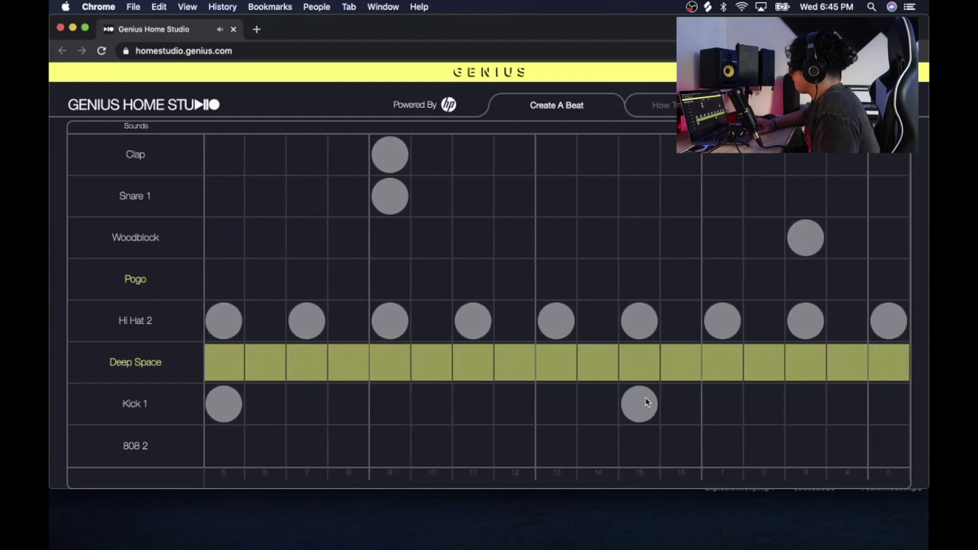
{"action": "left_click", "coordinate": [721, 401]}
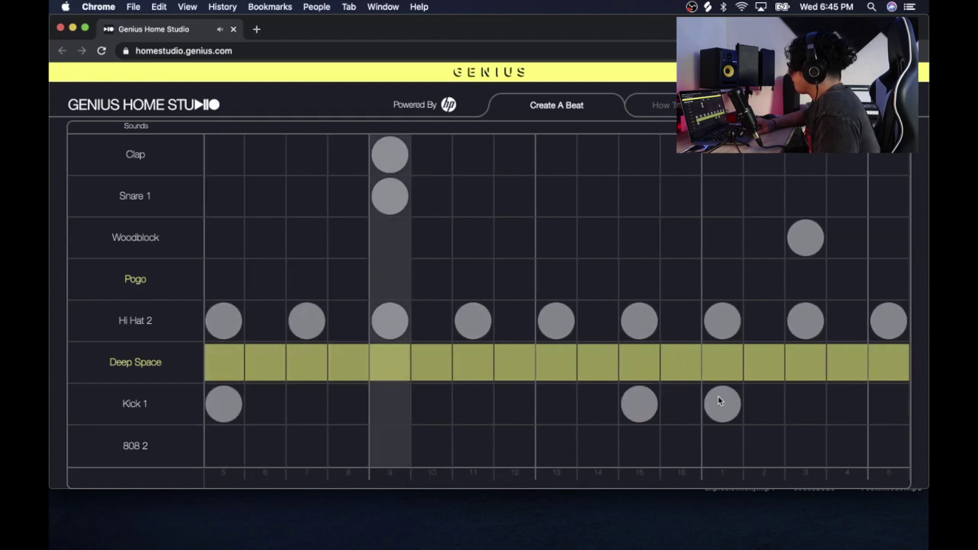
{"action": "scroll", "coordinate": [286, 326], "scroll_direction": "down", "scroll_amount": 4}
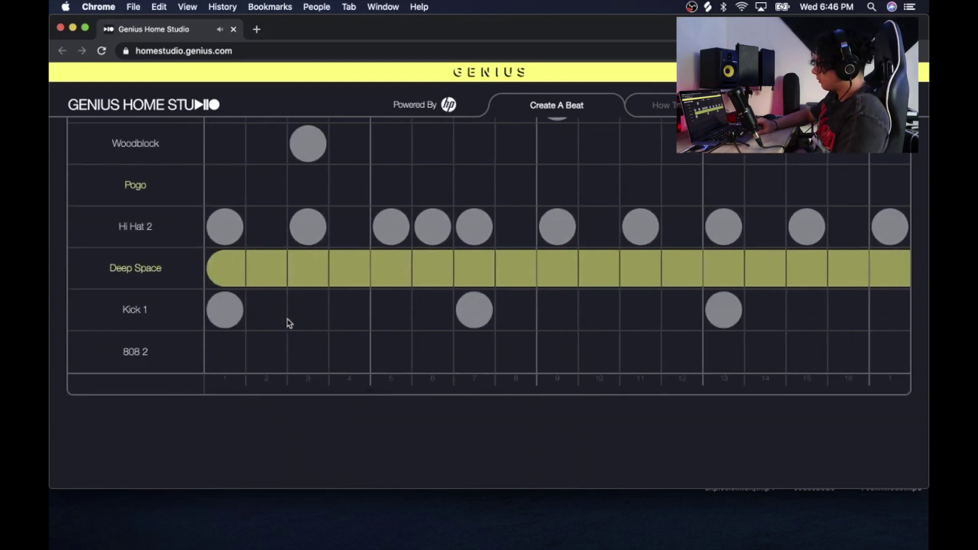
Place trial 808 2 notes on steps 1–4, 7–10 and 13–16, then clear them all
{"action": "left_click", "coordinate": [226, 351]}
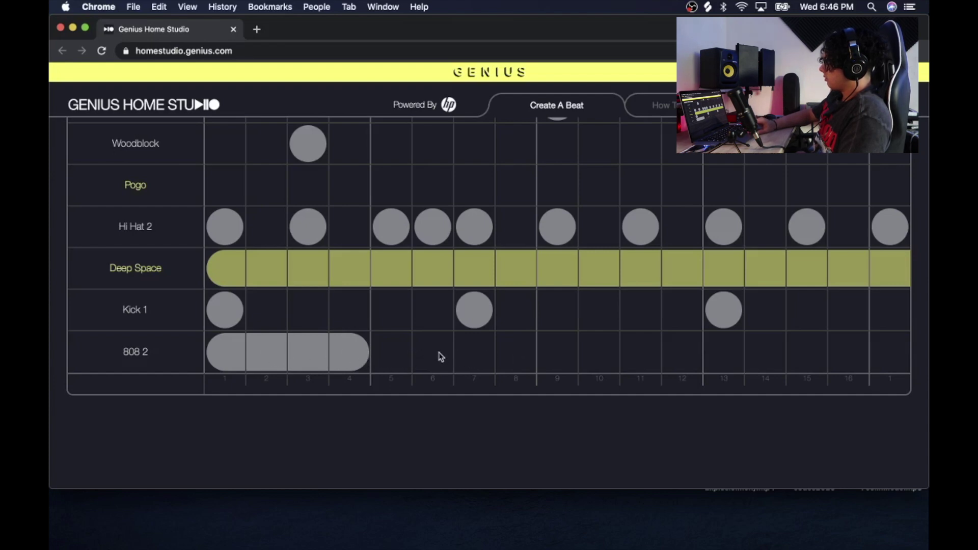
{"action": "scroll", "coordinate": [478, 353], "scroll_direction": "up", "scroll_amount": 1}
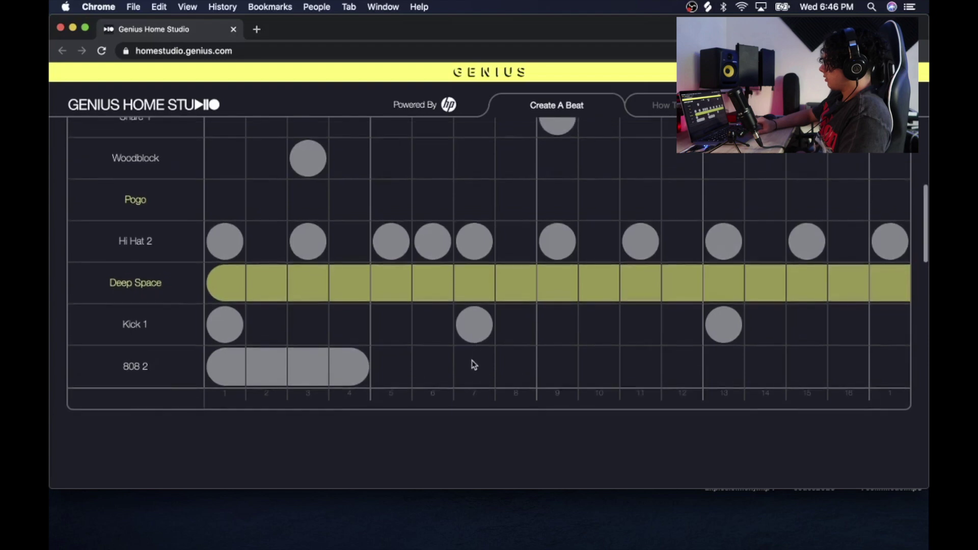
{"action": "left_click", "coordinate": [475, 367]}
{"action": "left_click", "coordinate": [722, 376]}
{"action": "scroll", "coordinate": [720, 372], "scroll_direction": "right", "scroll_amount": 8}
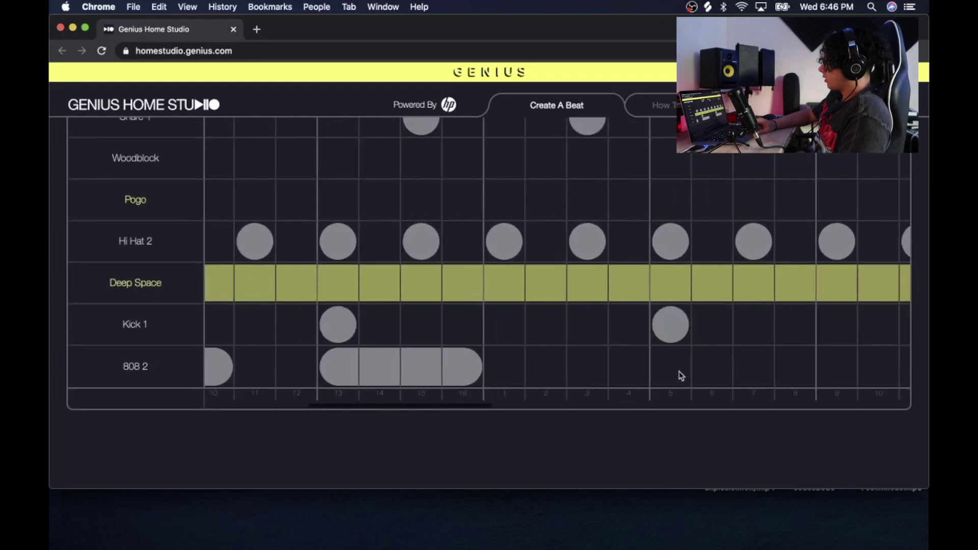
{"action": "left_click", "coordinate": [677, 375]}
{"action": "left_click", "coordinate": [677, 374]}
{"action": "left_click", "coordinate": [341, 375]}
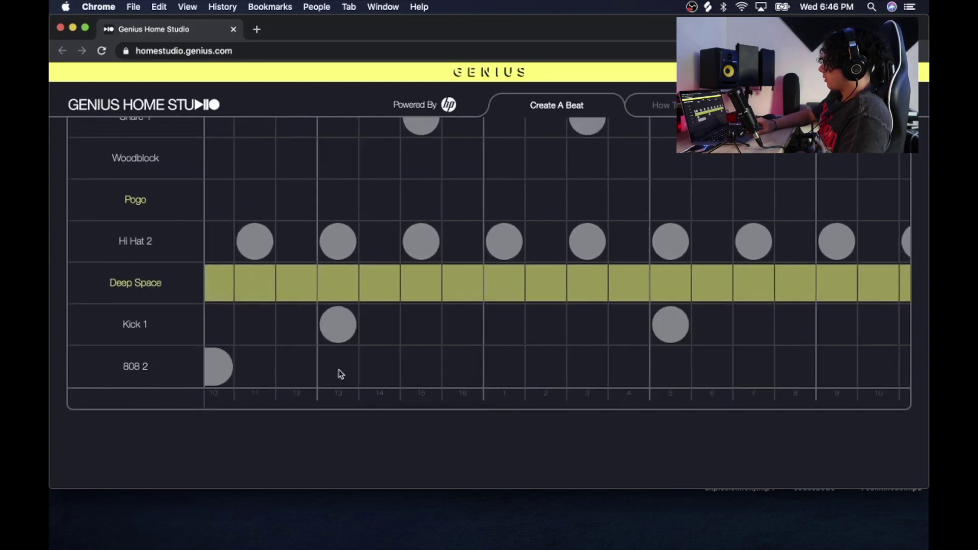
{"action": "scroll", "coordinate": [339, 373], "scroll_direction": "left", "scroll_amount": 3}
{"action": "left_click", "coordinate": [248, 372]}
{"action": "scroll", "coordinate": [247, 372], "scroll_direction": "left", "scroll_amount": 5}
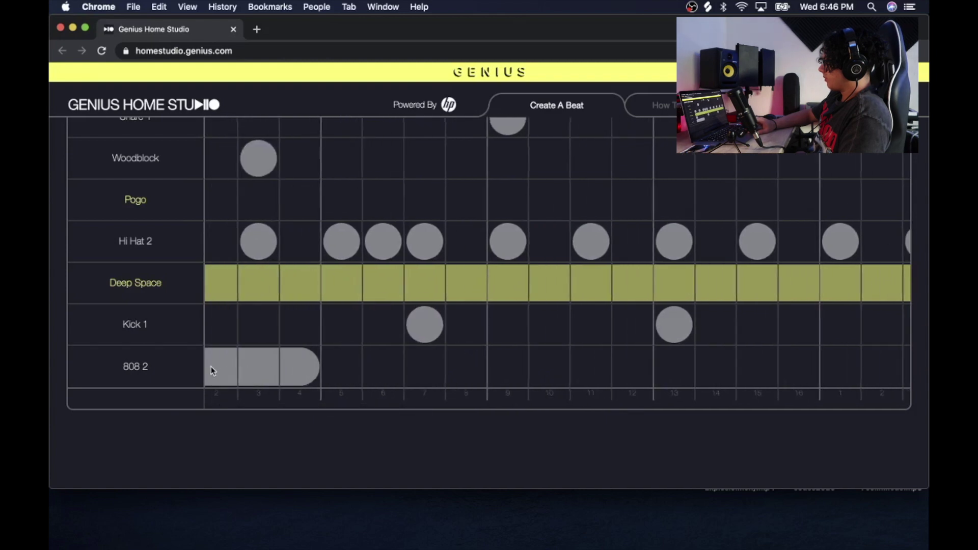
{"action": "left_click", "coordinate": [228, 372]}
After trying an 808 1 note, lay 808 2 notes on steps 1–4, 7–10 and 13–16
{"action": "scroll", "coordinate": [533, 267], "scroll_direction": "up", "scroll_amount": 7}
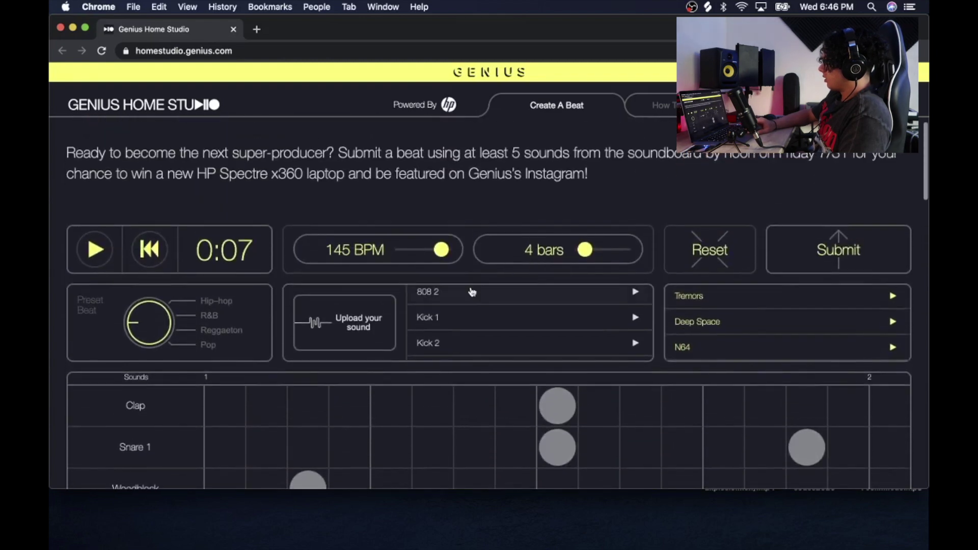
{"action": "scroll", "coordinate": [423, 445], "scroll_direction": "down", "scroll_amount": 10}
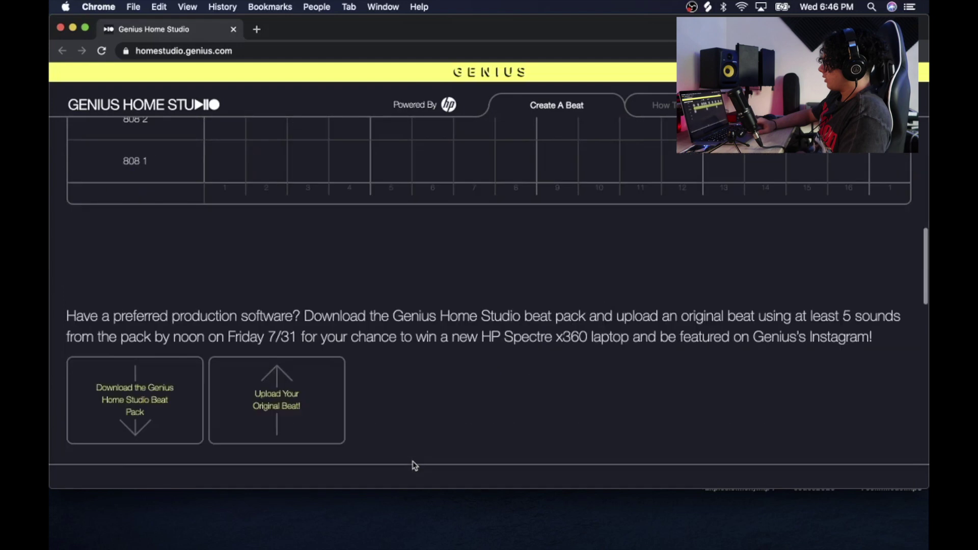
{"action": "scroll", "coordinate": [321, 453], "scroll_direction": "up", "scroll_amount": 4}
{"action": "left_click", "coordinate": [229, 368]}
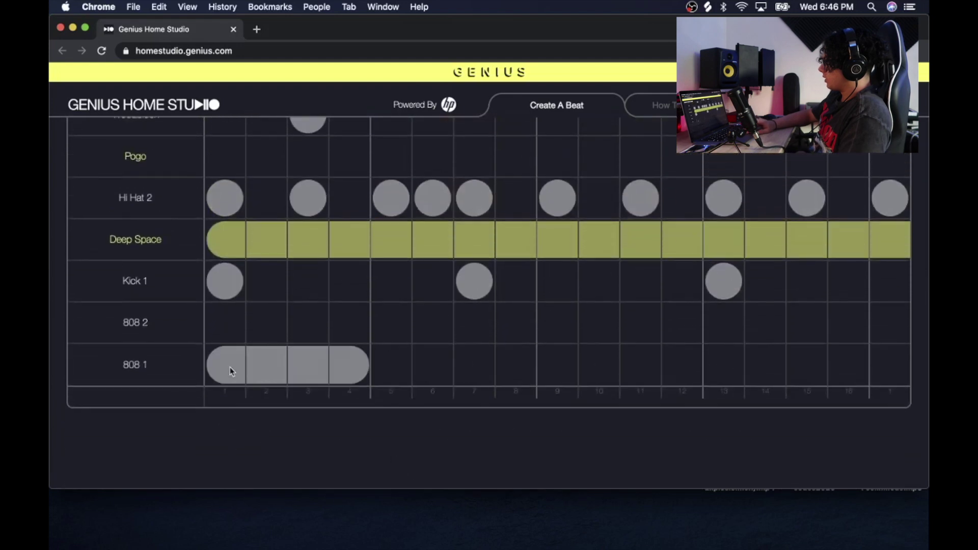
{"action": "left_click", "coordinate": [230, 367]}
{"action": "left_click", "coordinate": [225, 334]}
{"action": "left_click", "coordinate": [479, 321]}
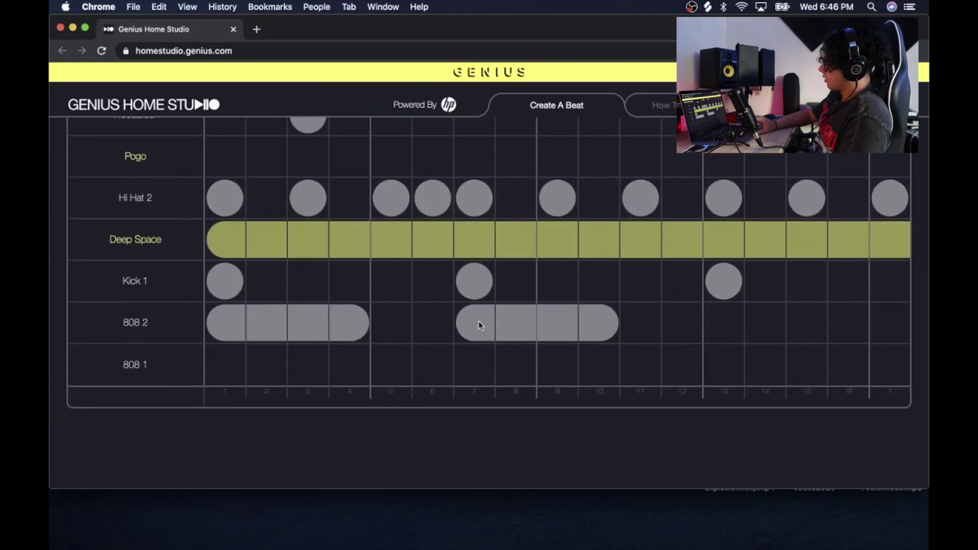
{"action": "left_click", "coordinate": [700, 326]}
Fix misplaced 808 2 notes and add four-step 808 2 notes in the following bar
{"action": "left_click", "coordinate": [683, 326]}
{"action": "left_click", "coordinate": [683, 326]}
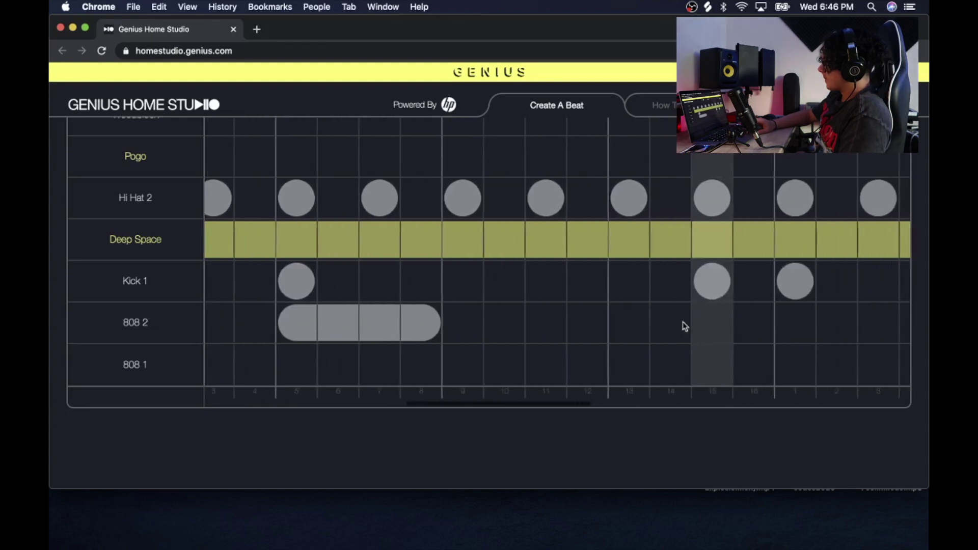
{"action": "left_click", "coordinate": [727, 323]}
{"action": "left_click", "coordinate": [734, 326]}
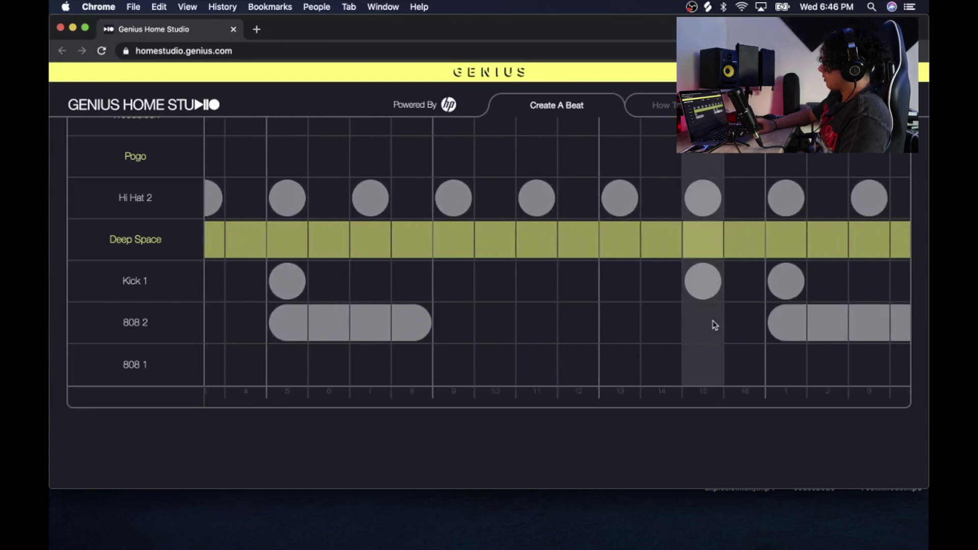
{"action": "left_click", "coordinate": [714, 323]}
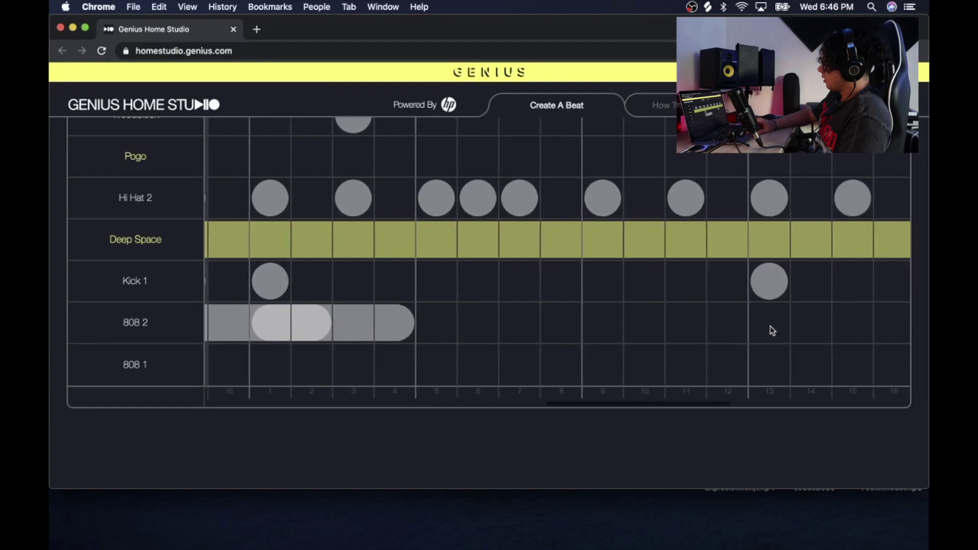
{"action": "left_click", "coordinate": [755, 323]}
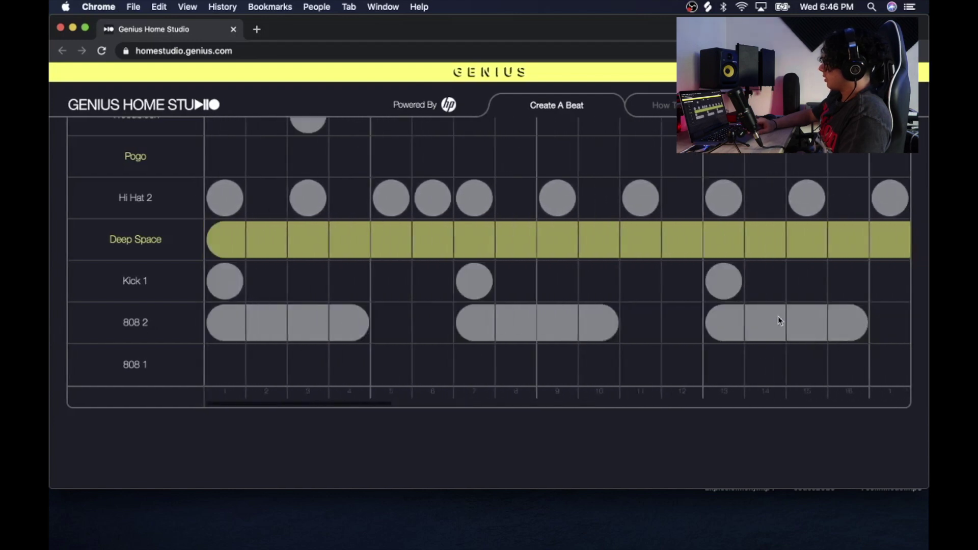
{"action": "scroll", "coordinate": [511, 251], "scroll_direction": "up", "scroll_amount": 6}
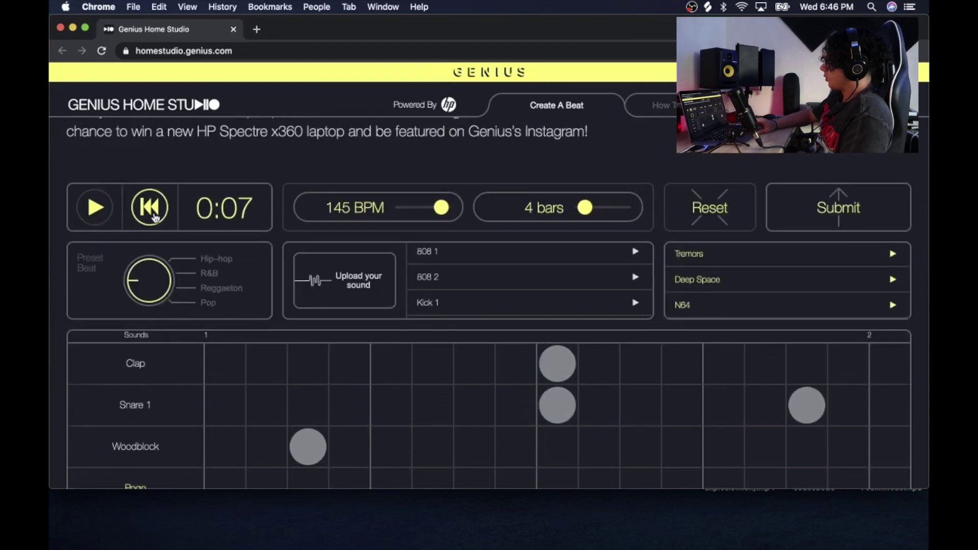
Rewind and listen to the full 4-bar beat, then choose Submit
{"action": "left_click", "coordinate": [149, 207]}
{"action": "left_click", "coordinate": [100, 213]}
{"action": "scroll", "coordinate": [306, 422], "scroll_direction": "down", "scroll_amount": 3}
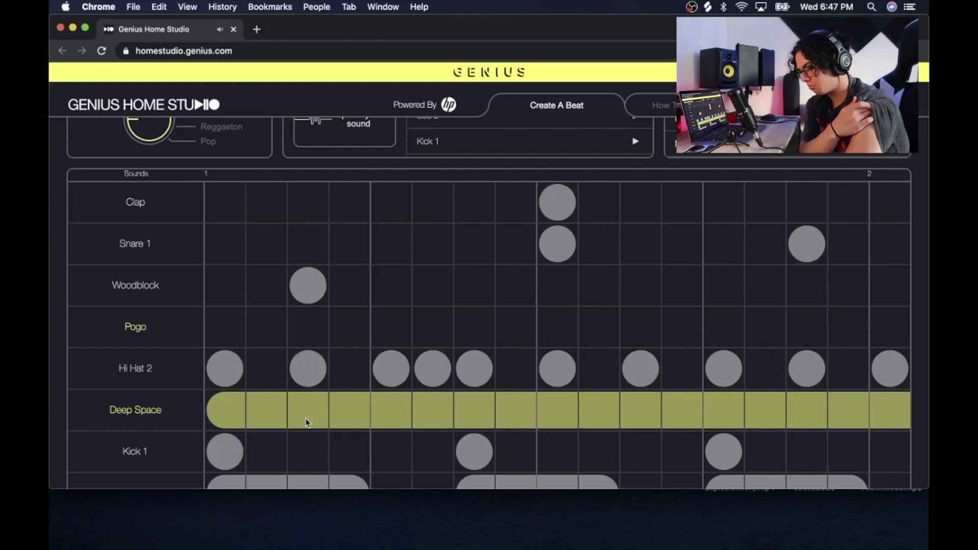
{"action": "scroll", "coordinate": [306, 422], "scroll_direction": "up", "scroll_amount": 2}
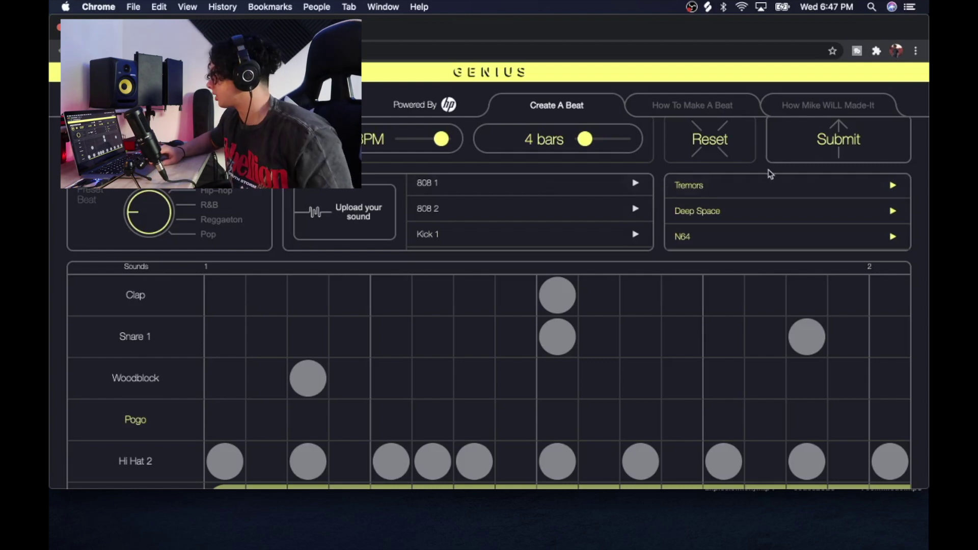
{"action": "left_click", "coordinate": [836, 133]}
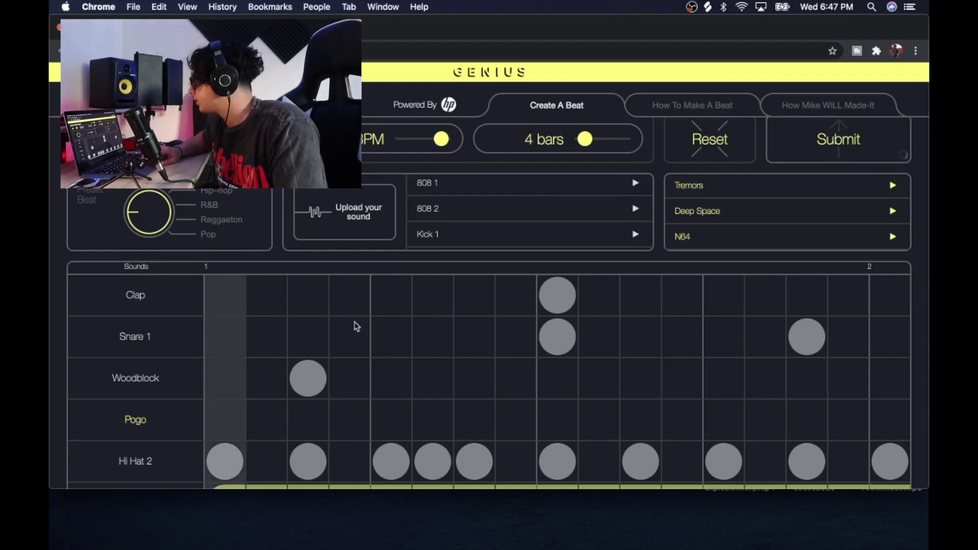
Fill in the submitter's name and e-mail from saved autofill suggestions
{"action": "left_click", "coordinate": [404, 338]}
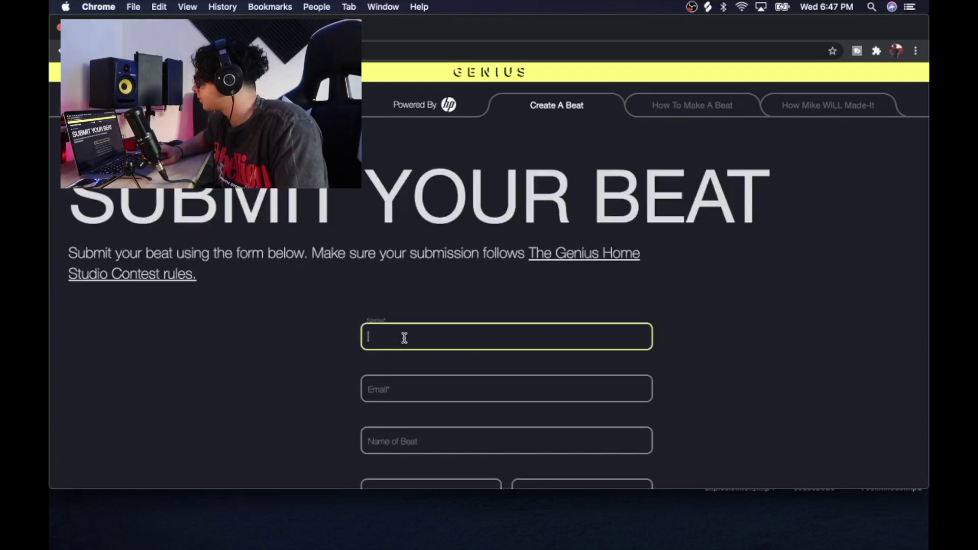
{"action": "left_click", "coordinate": [401, 366]}
{"action": "left_click", "coordinate": [397, 389]}
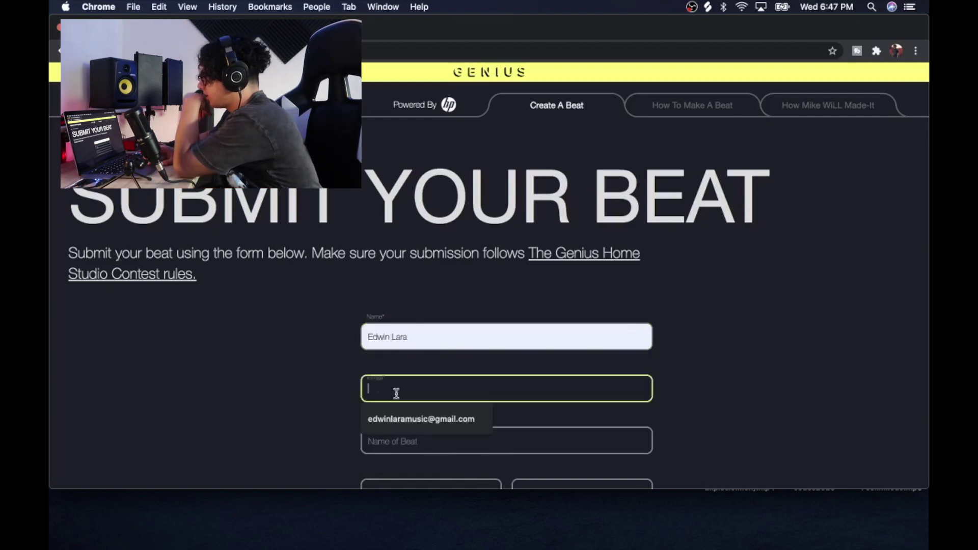
{"action": "left_click", "coordinate": [402, 418]}
{"action": "scroll", "coordinate": [408, 418], "scroll_direction": "down", "scroll_amount": 2}
Name the beat 'bighairyandpink' and send the submission
{"action": "left_click", "coordinate": [406, 388]}
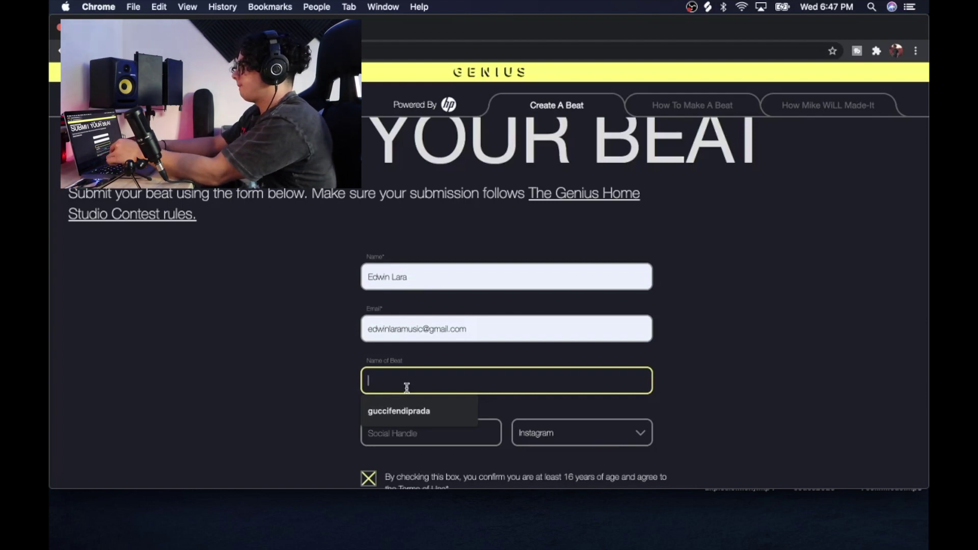
{"action": "type", "text": "bighairyandpink"}
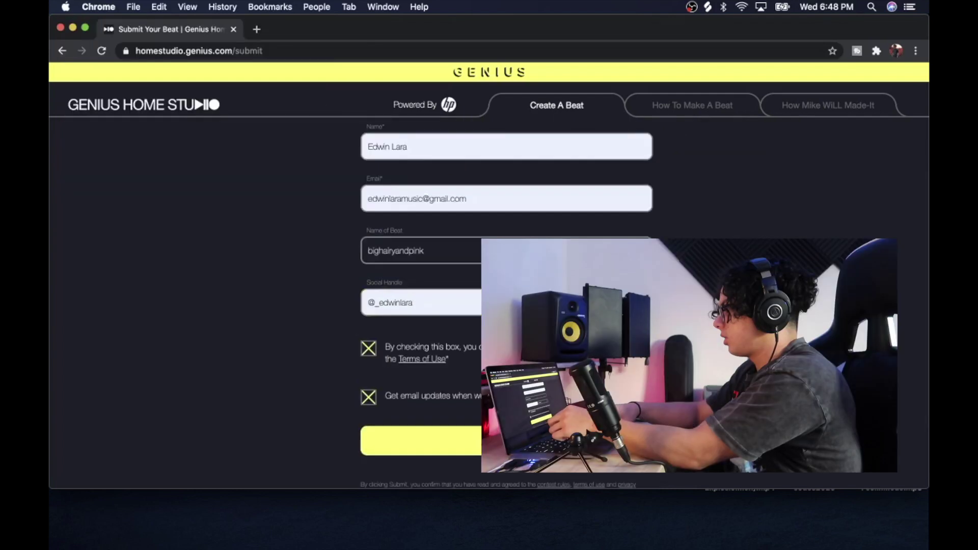
{"action": "key", "text": "Return"}
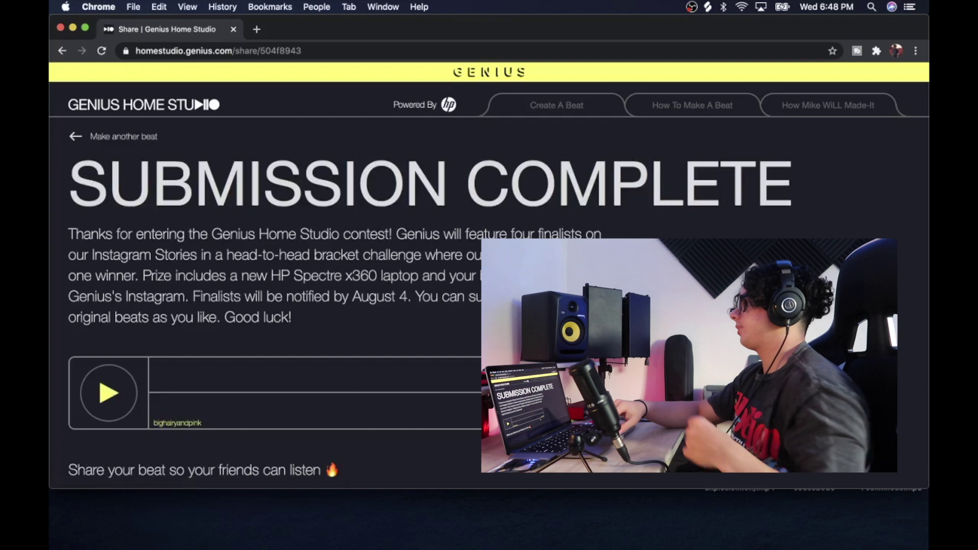
{"action": "scroll", "coordinate": [443, 356], "scroll_direction": "down", "scroll_amount": 5}
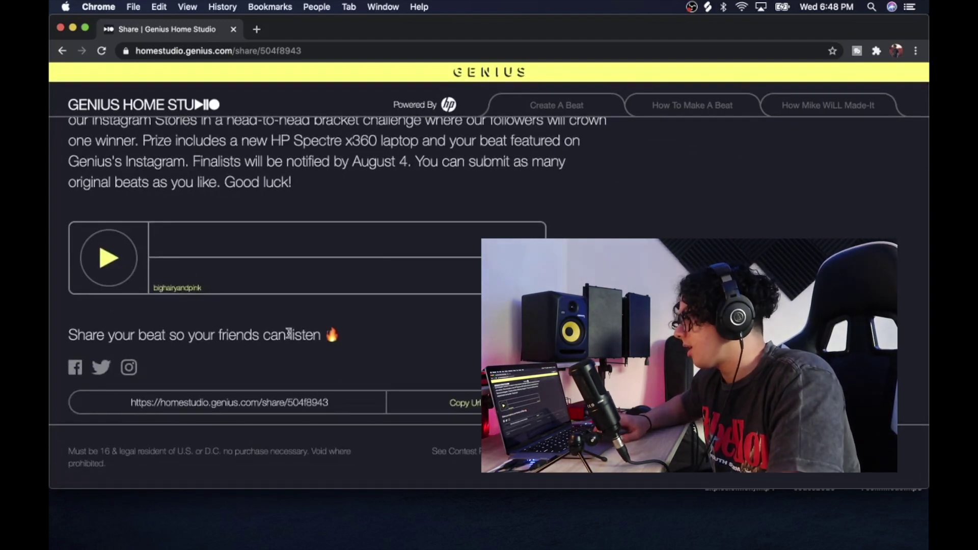
{"action": "scroll", "coordinate": [289, 333], "scroll_direction": "up", "scroll_amount": 5}
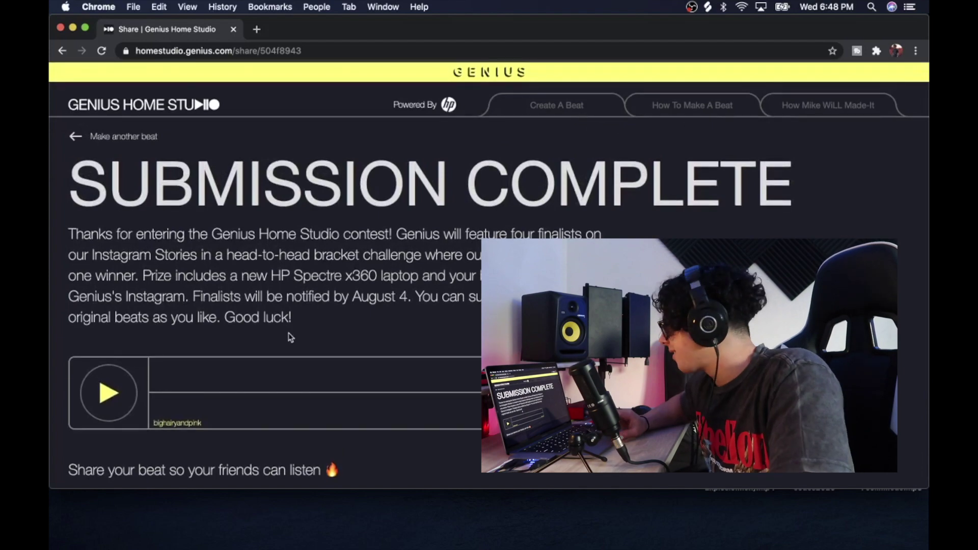